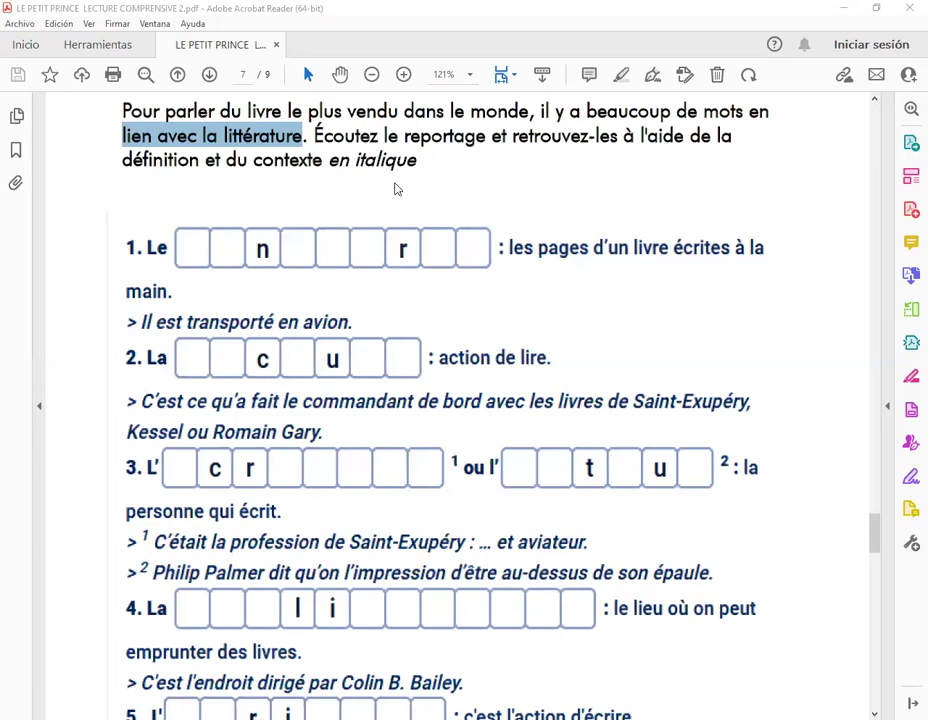
Switch to the TV5Monde "Vocabulario : literatura" exercise in the browser and enlarge the page
key("alt+Tab")
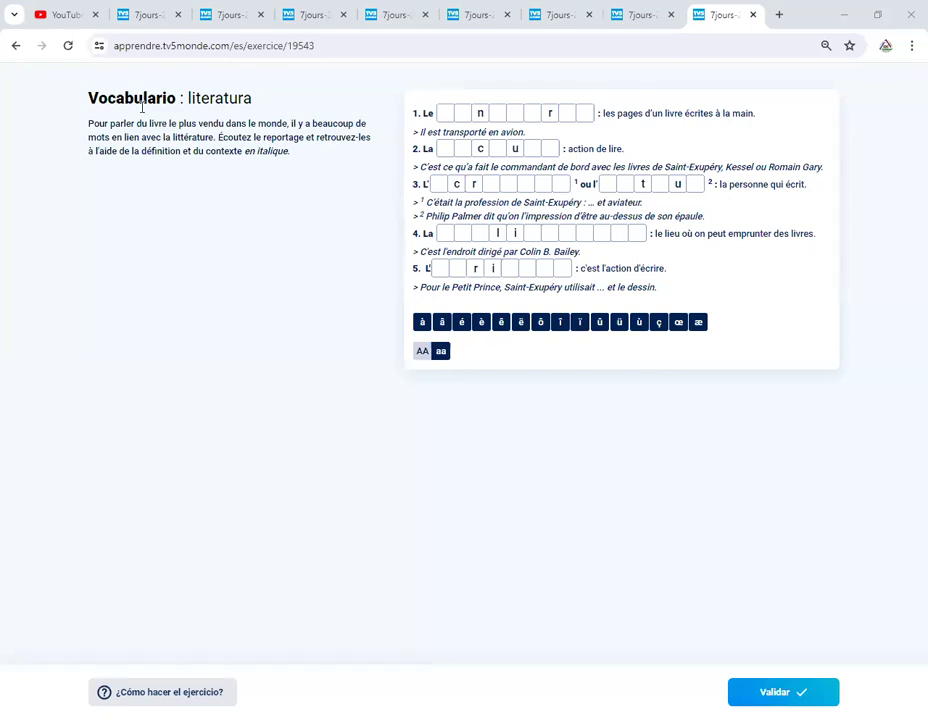
left_click_drag(118, 97, 233, 359)
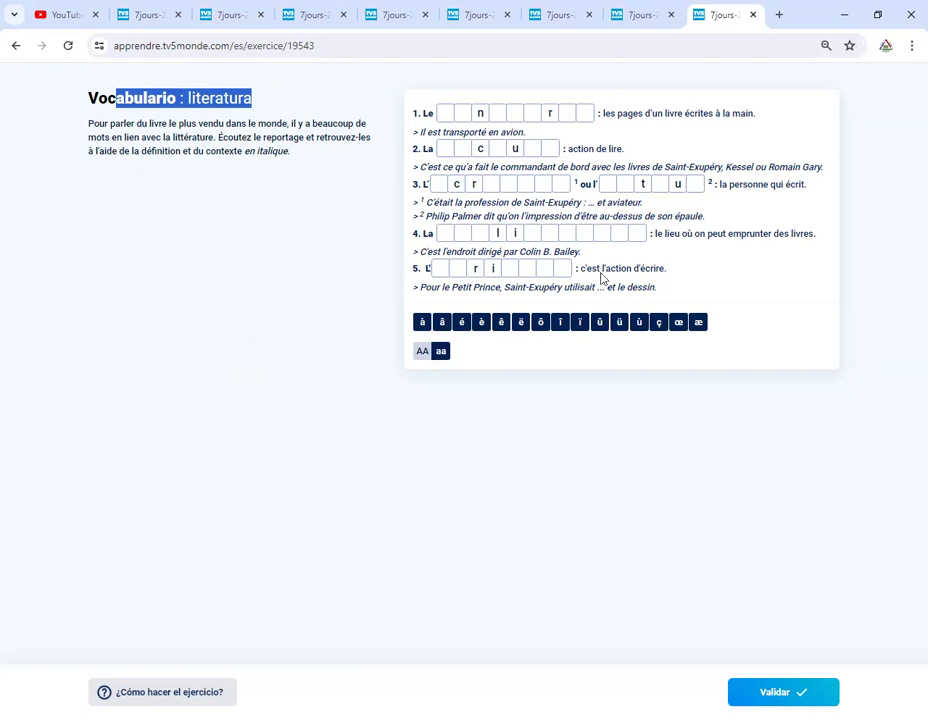
key("ctrl+plus")
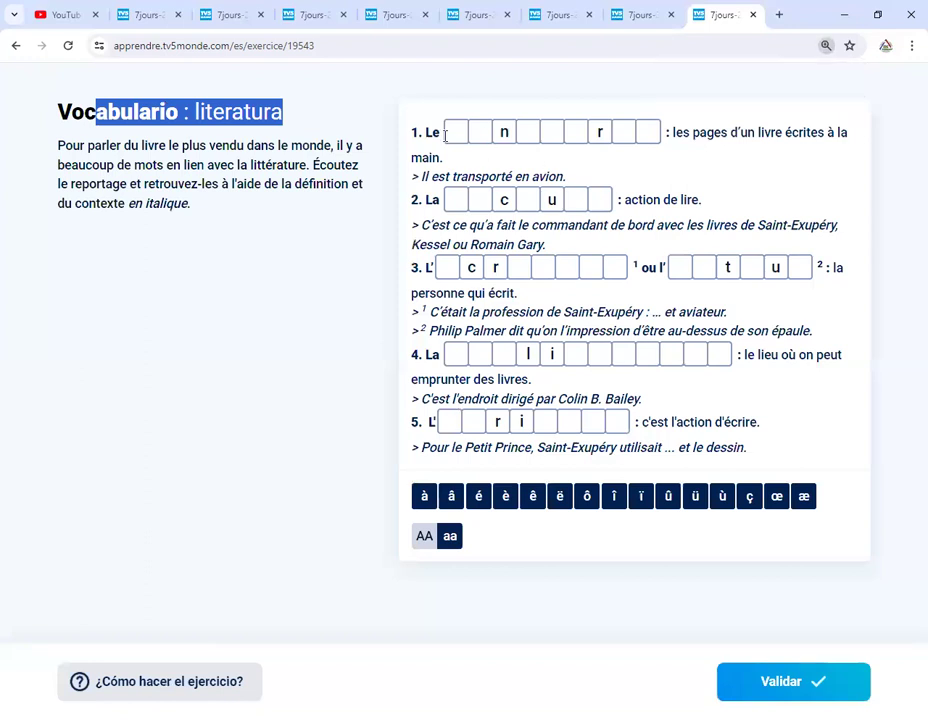
Examine the first clue: its article "Le", its letter boxes and the definition "les pages d'un livre écrites à la main"
left_click(415, 134)
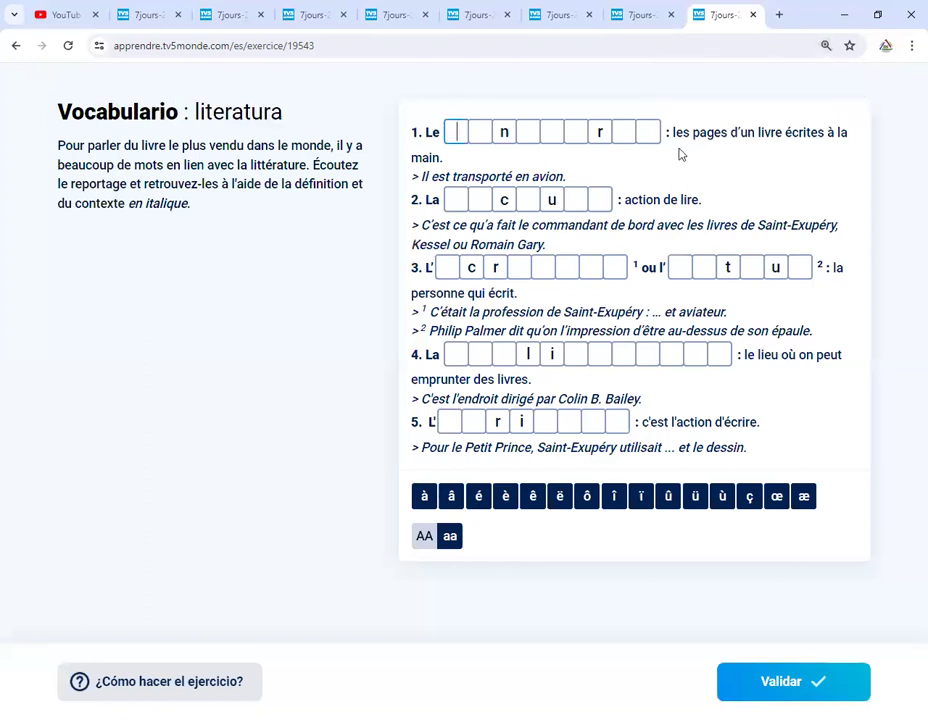
left_click_drag(672, 131, 437, 163)
left_click_drag(673, 133, 853, 147)
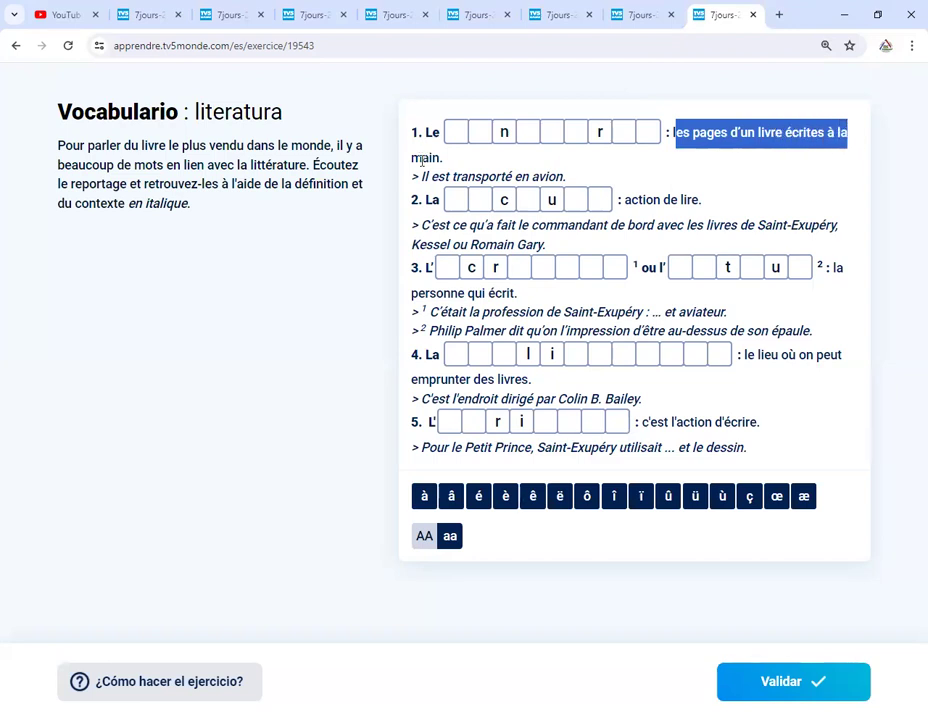
left_click(640, 153)
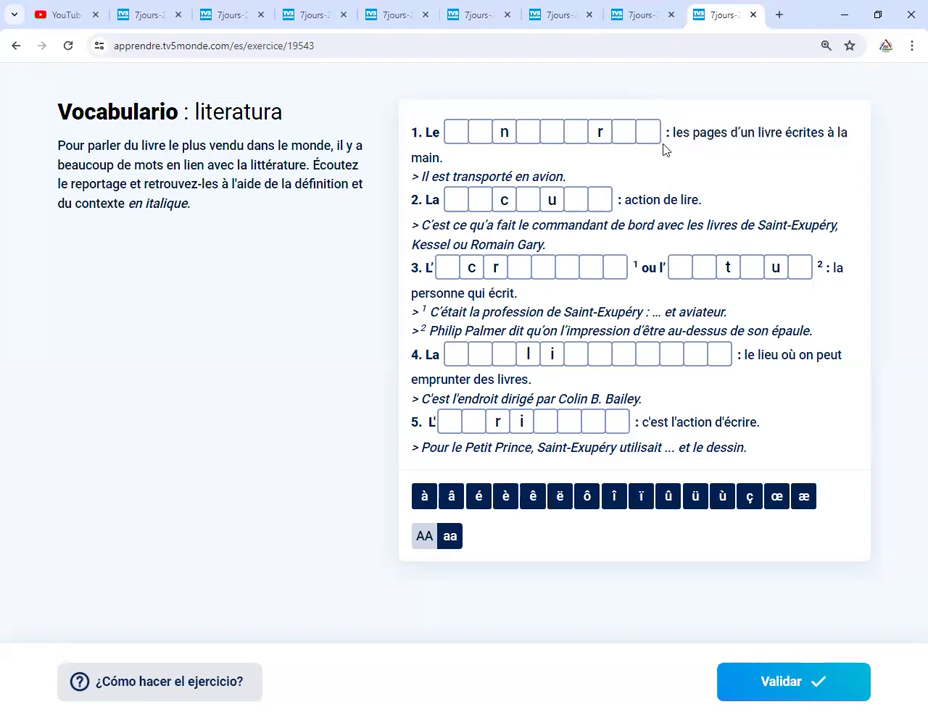
left_click_drag(414, 157, 443, 166)
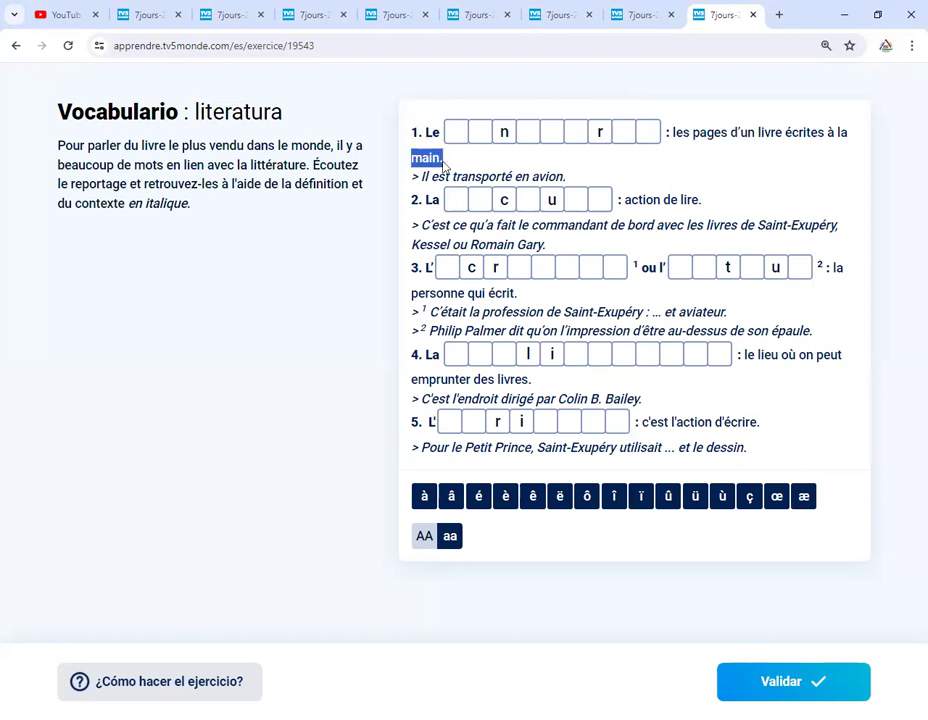
left_click_drag(673, 133, 838, 133)
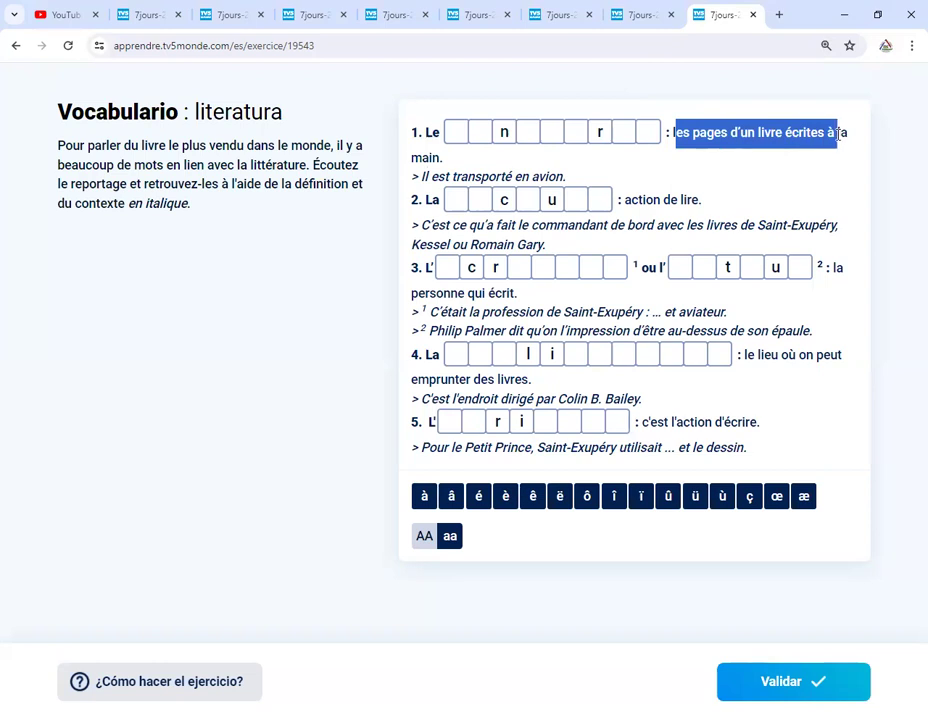
left_click_drag(411, 158, 421, 158)
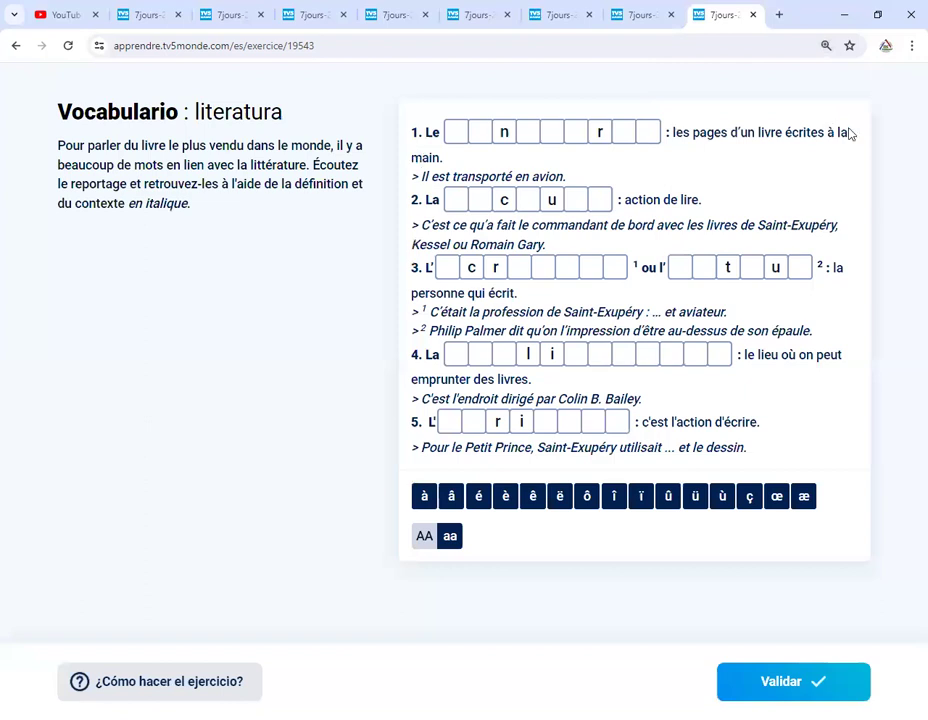
left_click_drag(849, 131, 675, 132)
double_click(425, 153)
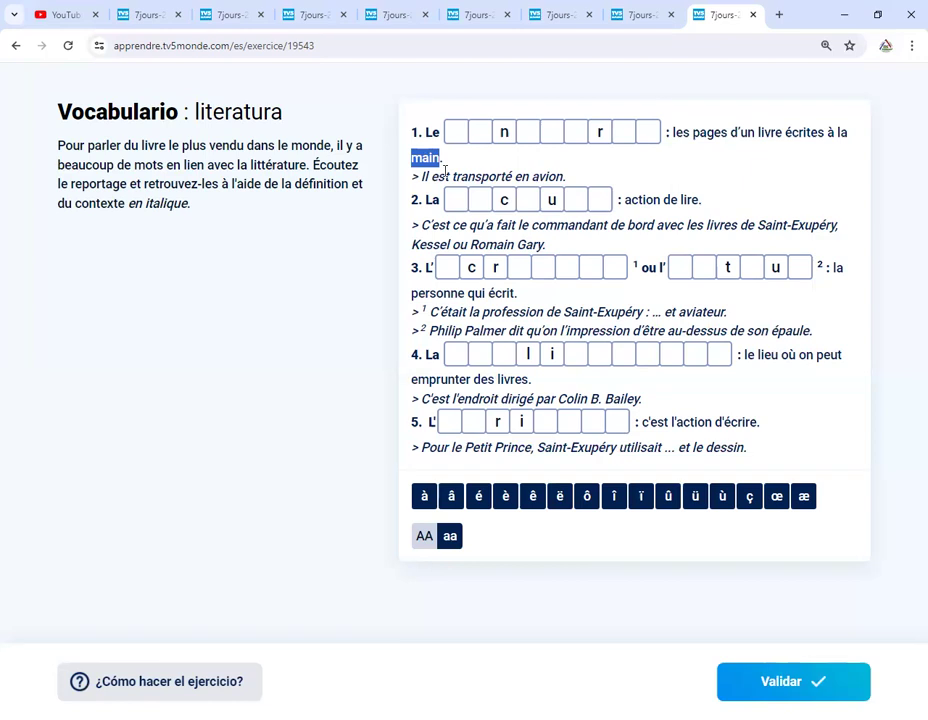
left_click(456, 132)
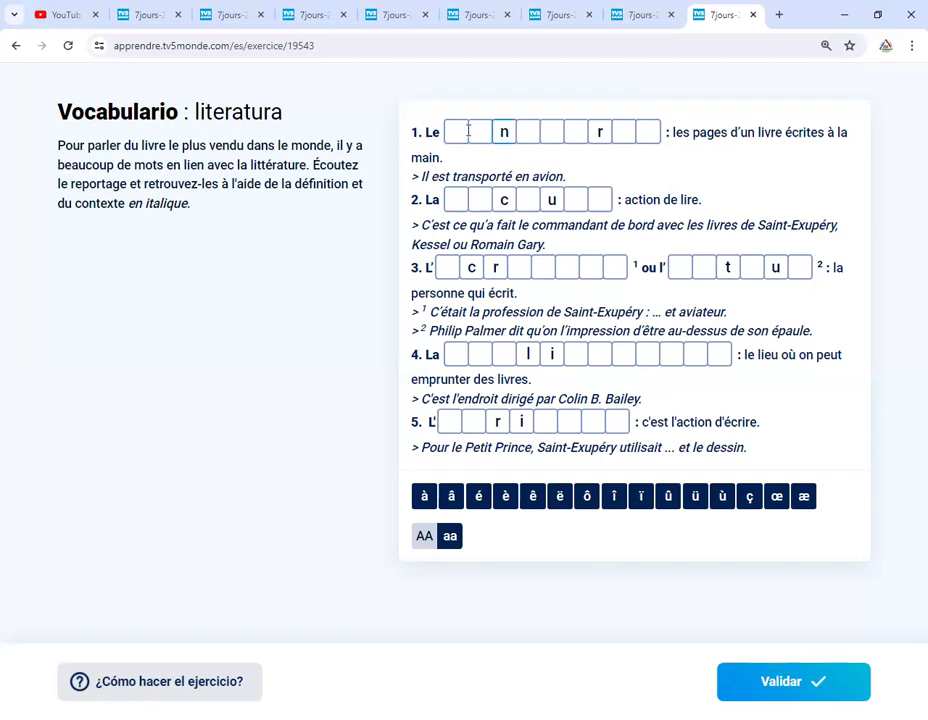
double_click(424, 132)
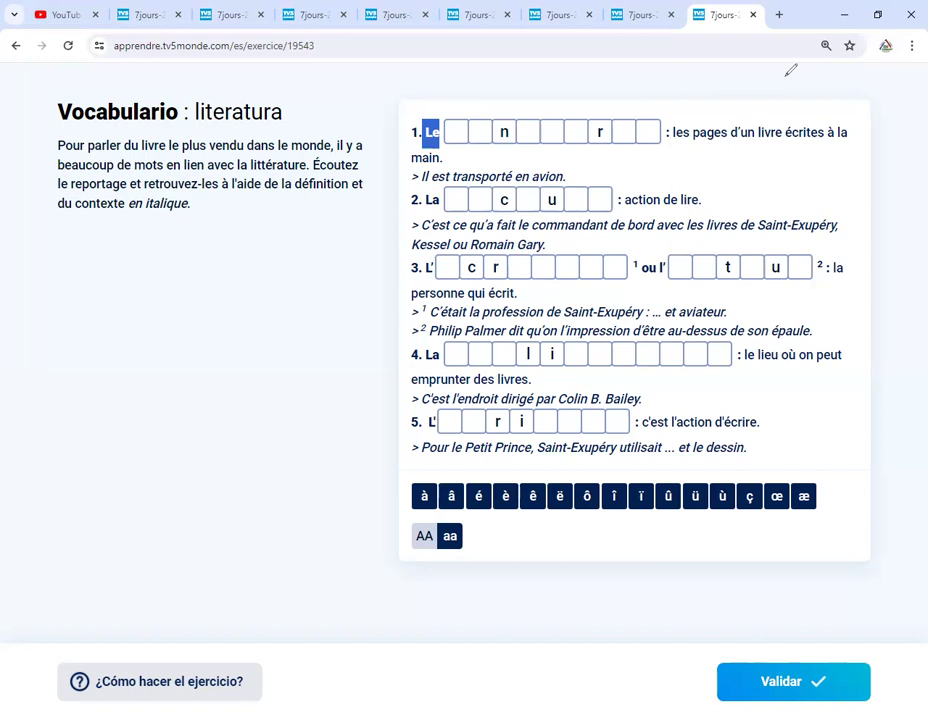
Add a text annotation below the exercise instructions listing manuscrit, écrivain and auteur on separate lines
left_click(117, 236)
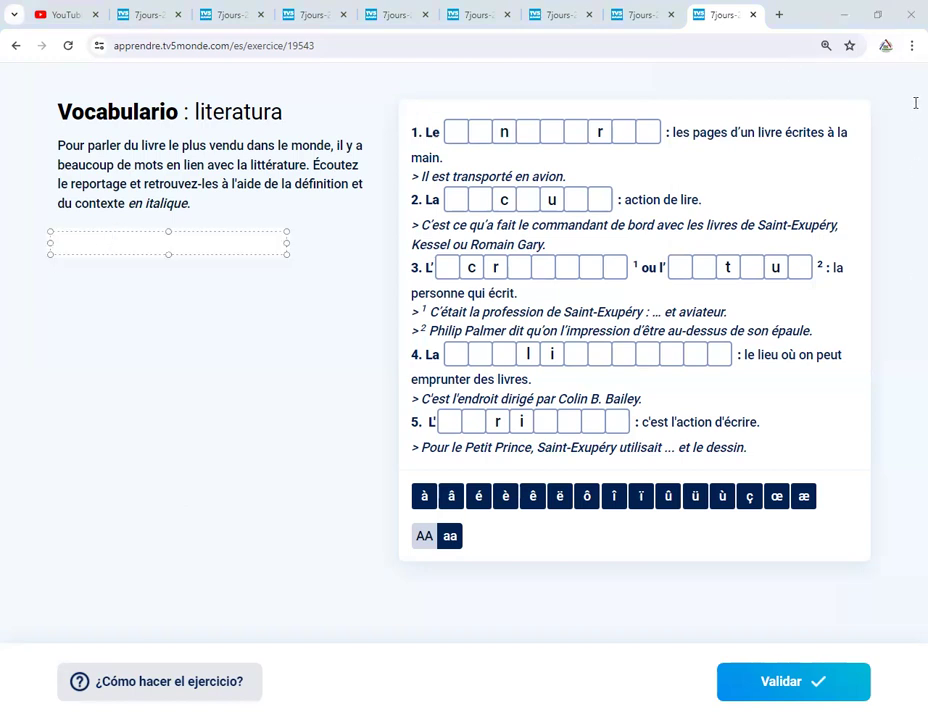
type("manuscrit")
key("Return")
type("ecri")
type("vain")
key("Return")
type("auteur")
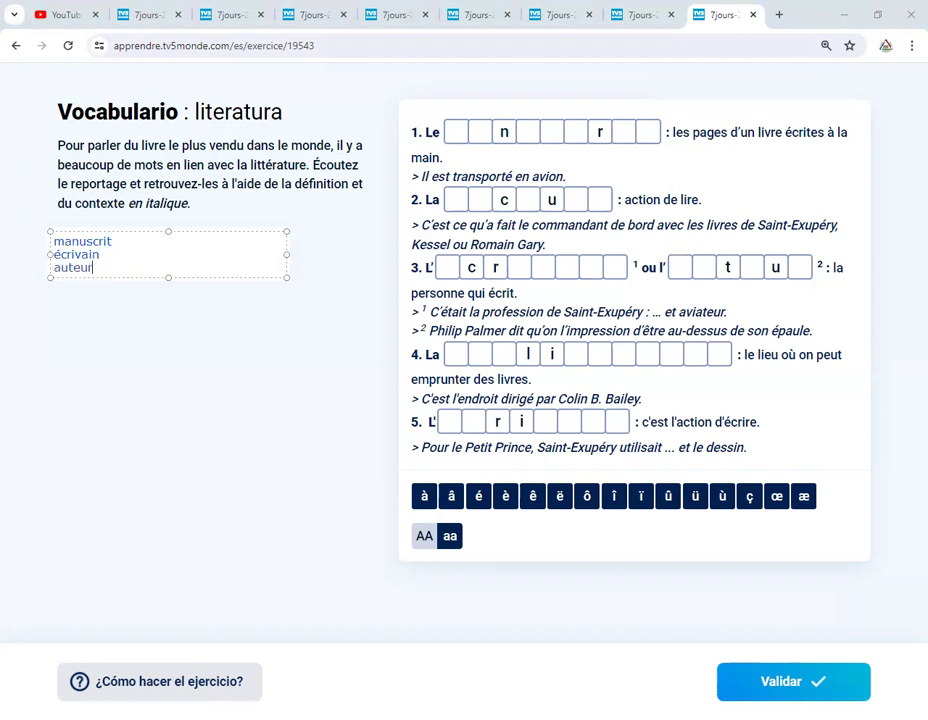
Add the word lecture on a new line of the annotated word list
key("Return")
type("lecturfe")
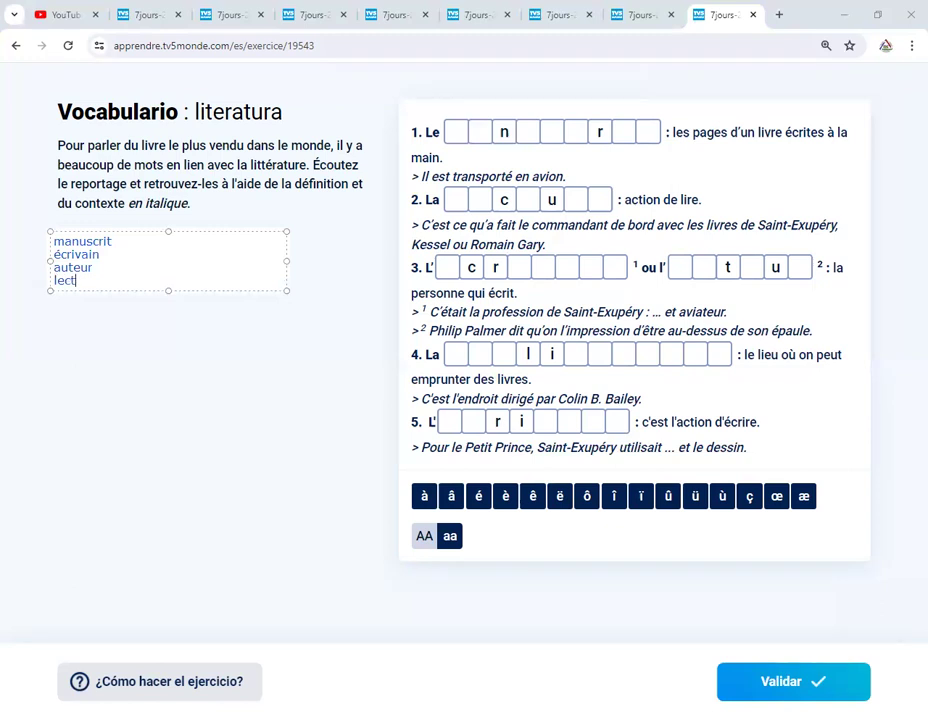
key("BackSpace")
key("BackSpace")
type("e")
key("Return")
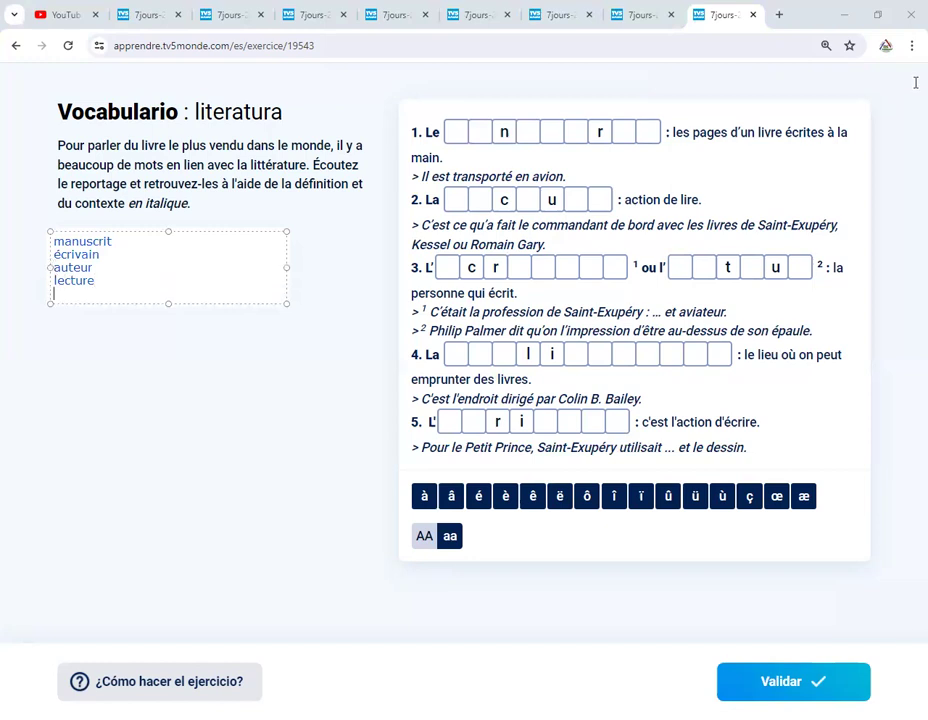
Complete the annotated word list with écriture and bibliothéque on separate lines
type("écri")
key("BackSpace")
type("iture")
key("Return")
type("b")
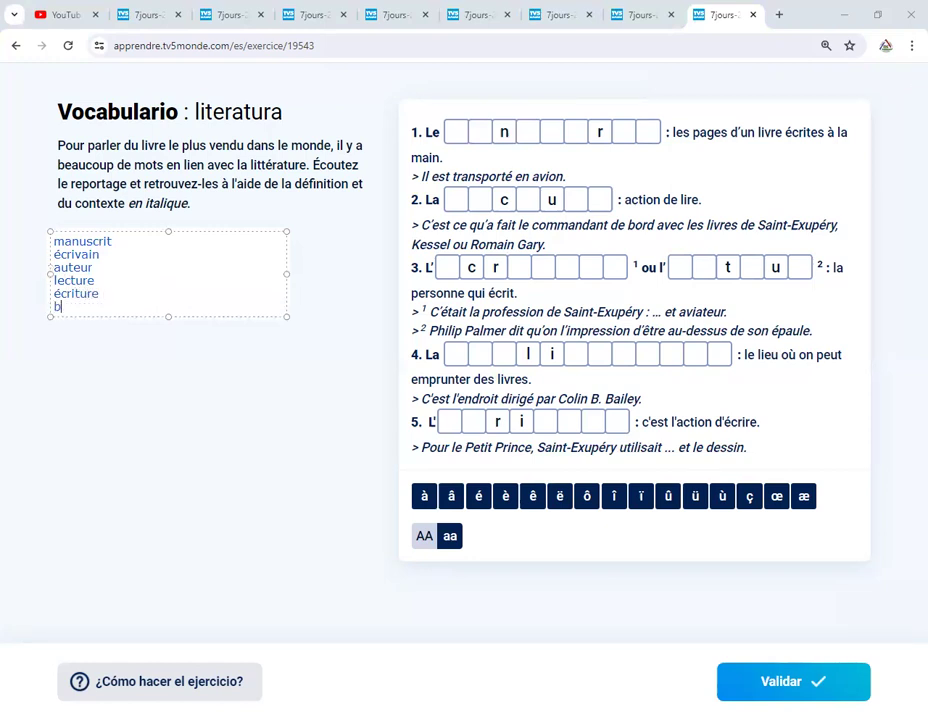
type("iblio")
type("thè")
type("que")
left_click_drag(133, 307, 52, 273)
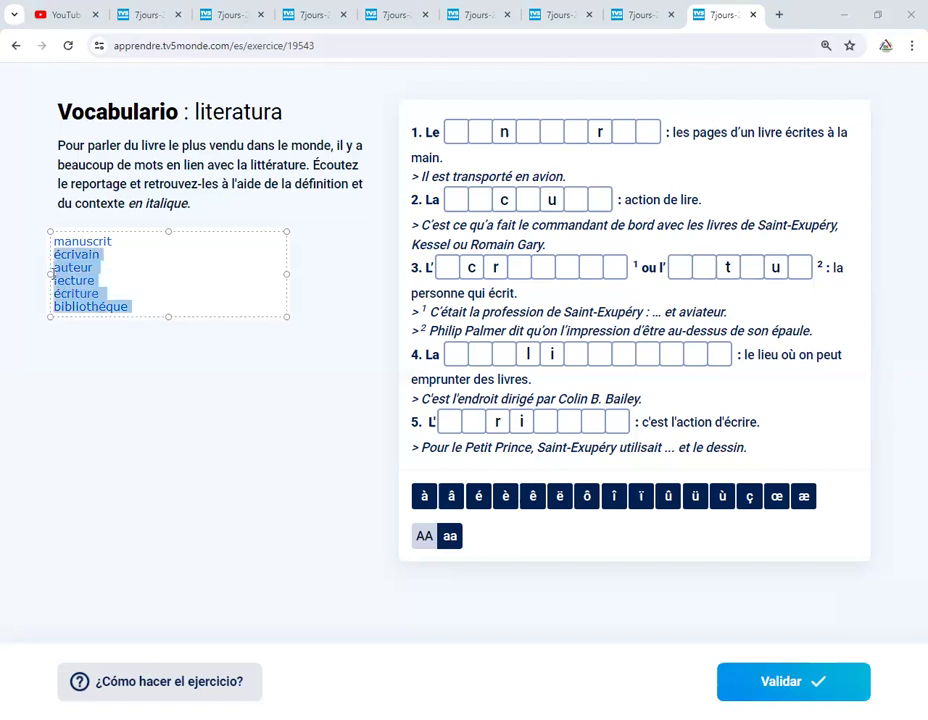
left_click(140, 250)
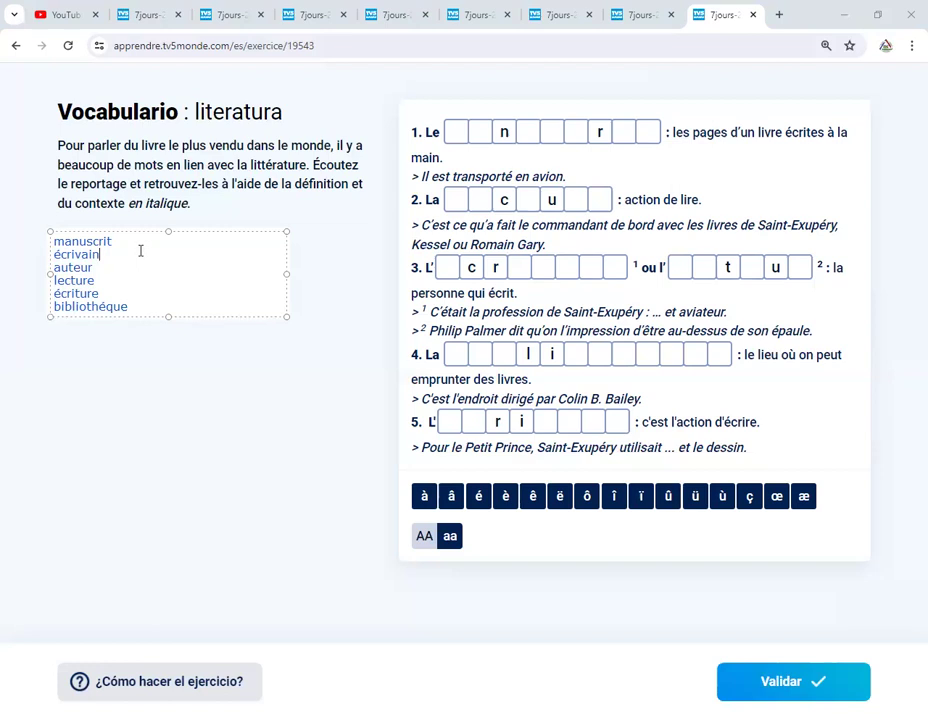
Fill in the first answer as manuscrit and check it against the context sentence "Il est transporté en avion."
left_click(459, 129)
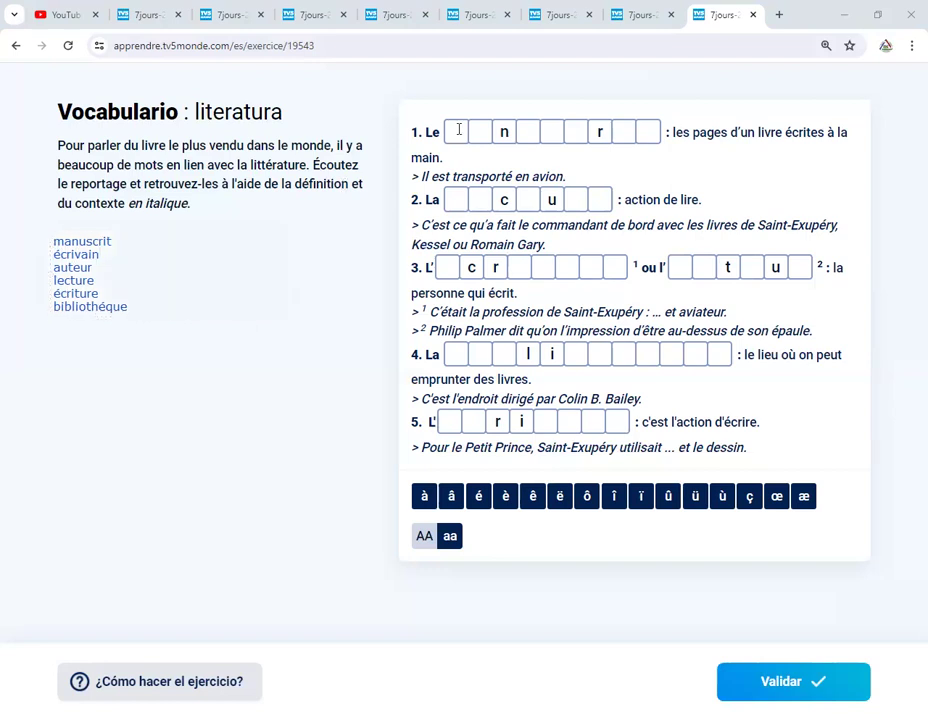
left_click(454, 131)
type("man")
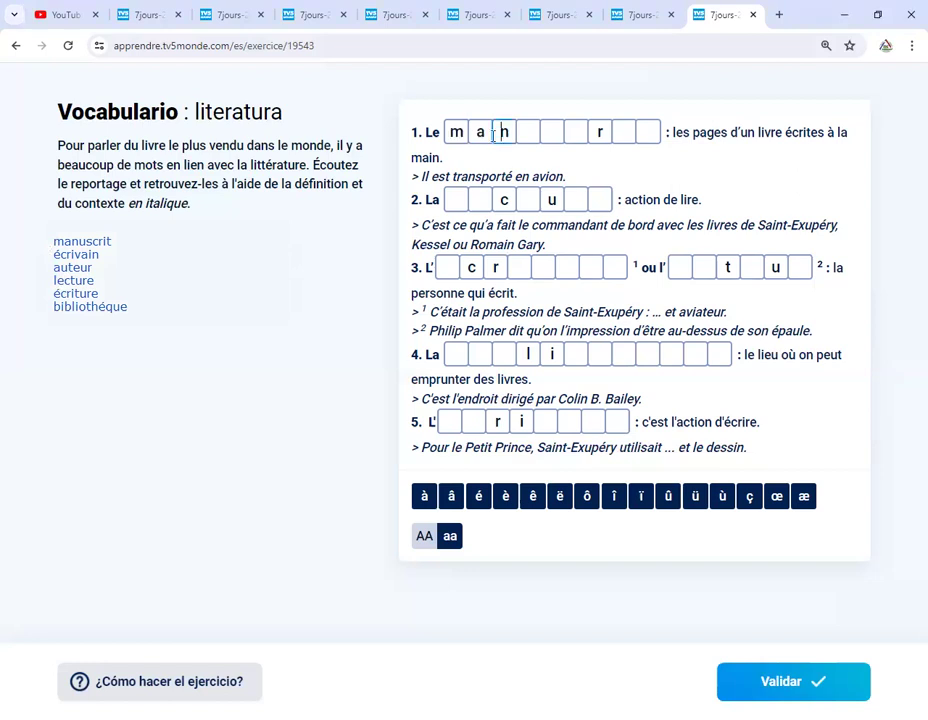
type("uscrit")
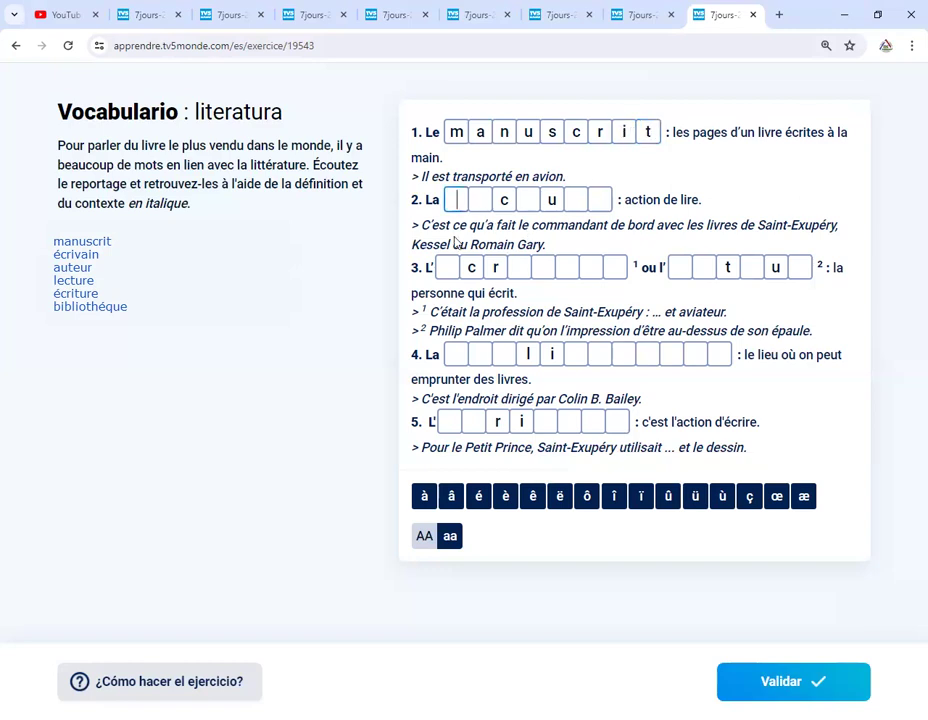
left_click_drag(421, 176, 572, 179)
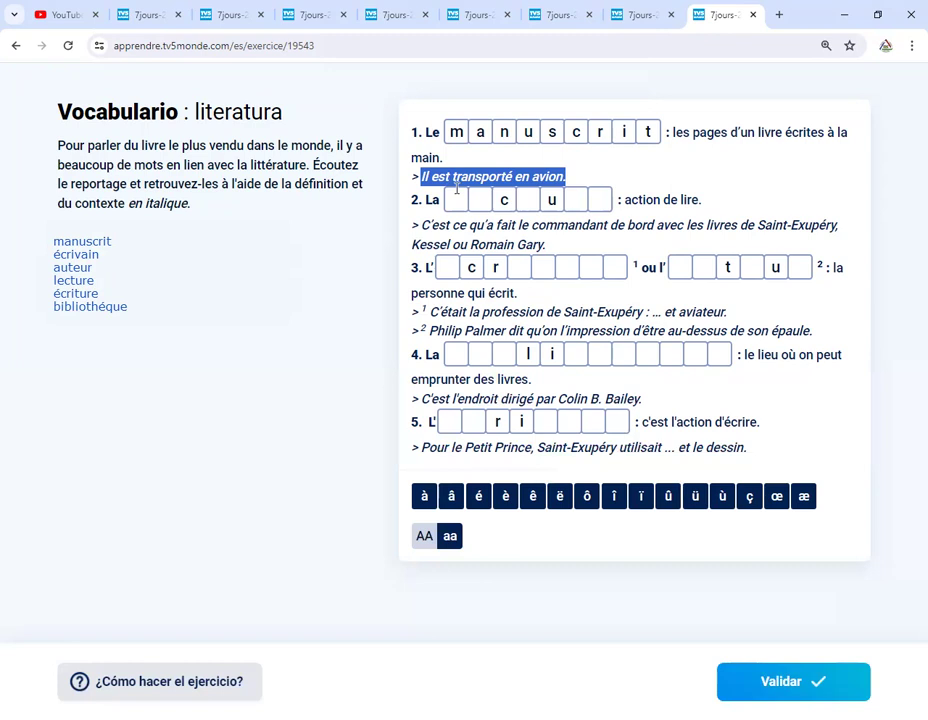
left_click(444, 177)
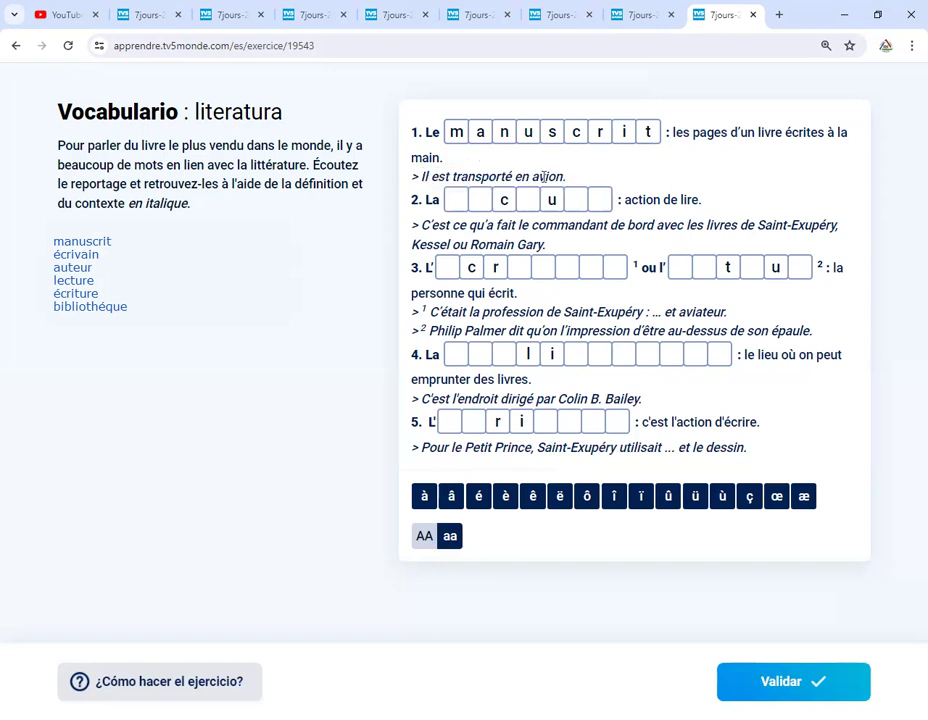
left_click_drag(566, 177, 508, 177)
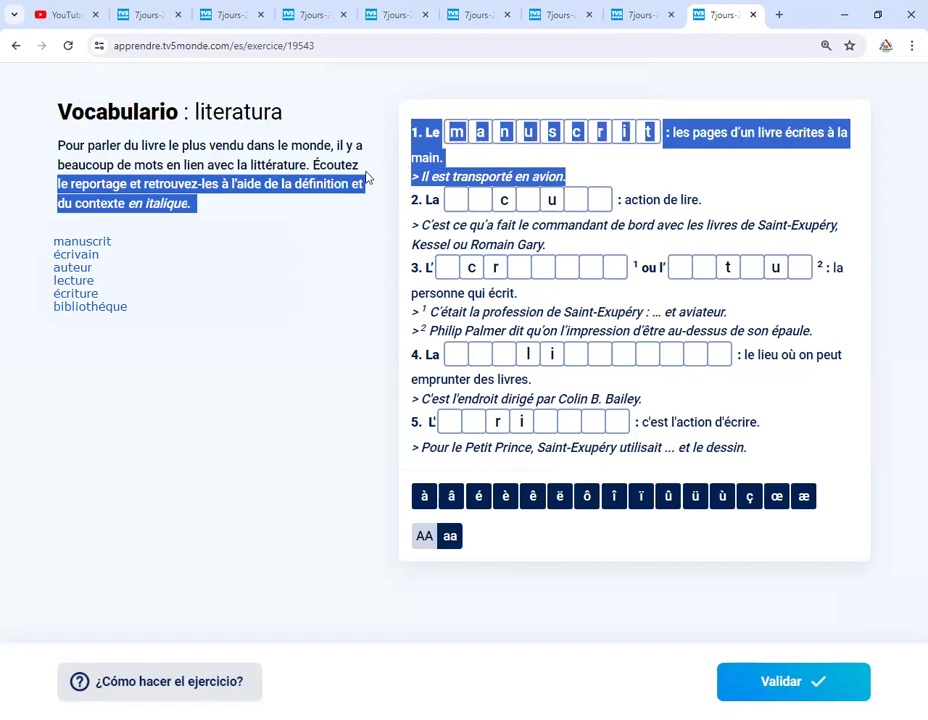
left_click(508, 177)
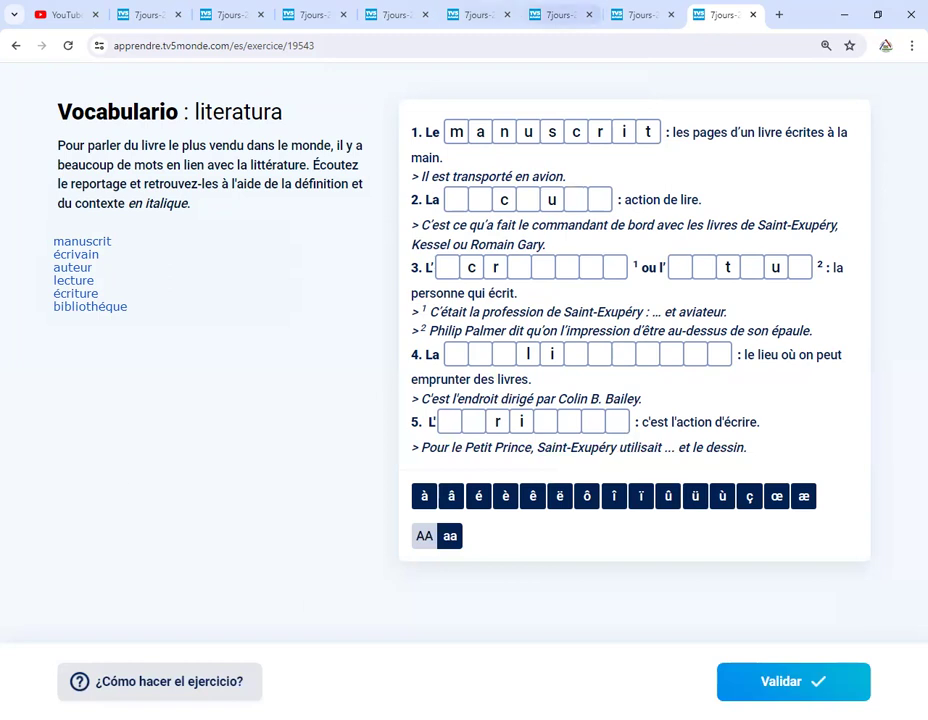
left_click(231, 9)
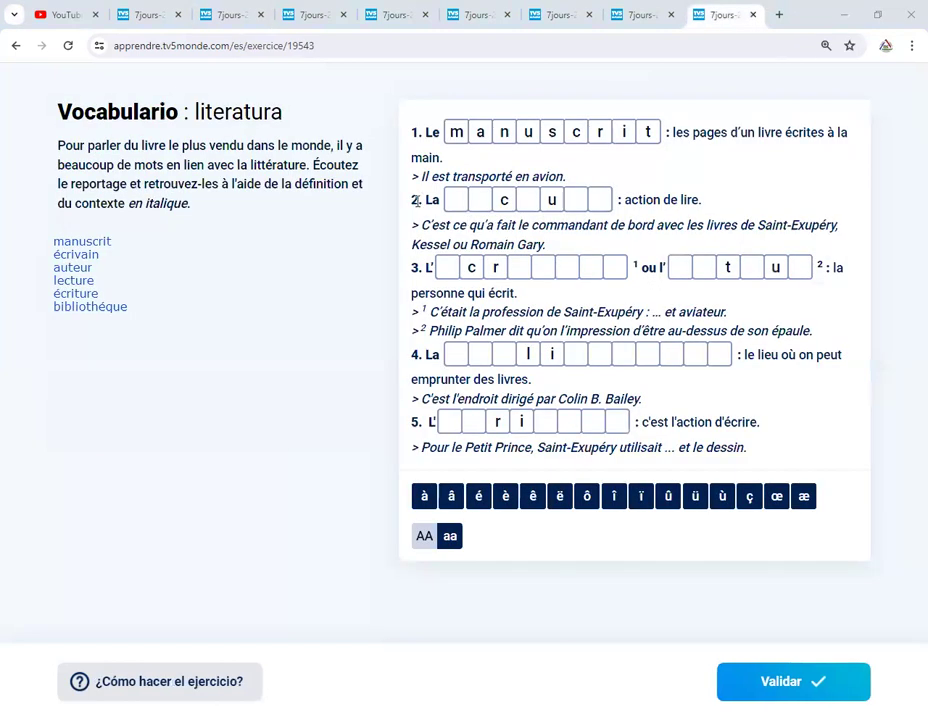
Review the second definition, "action de lire", and fill in its answer as lecture
left_click_drag(451, 203, 460, 190)
left_click(453, 203)
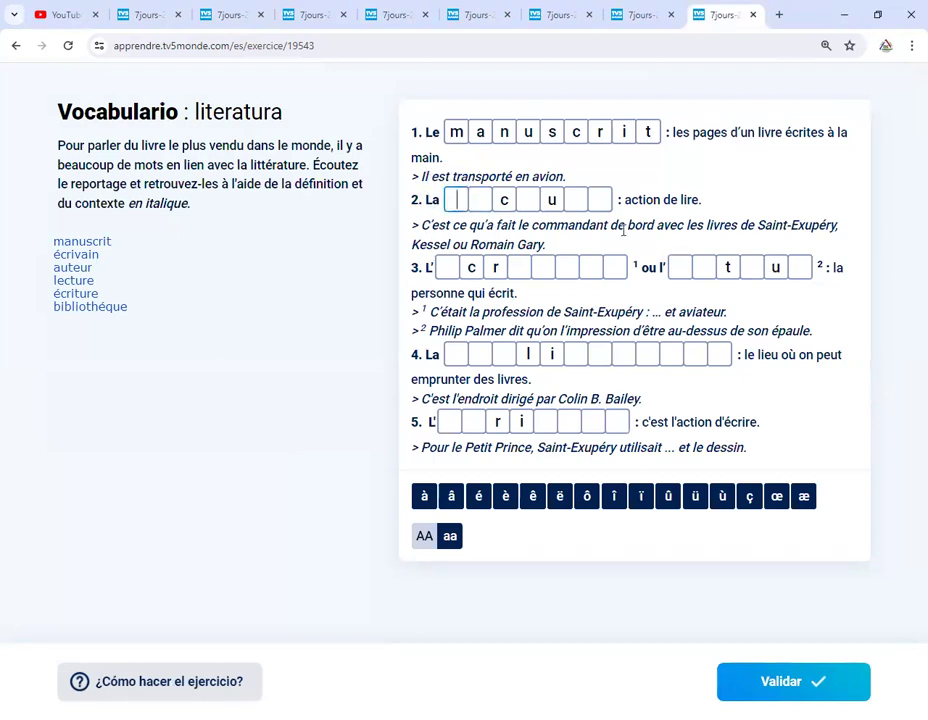
left_click_drag(632, 199, 703, 201)
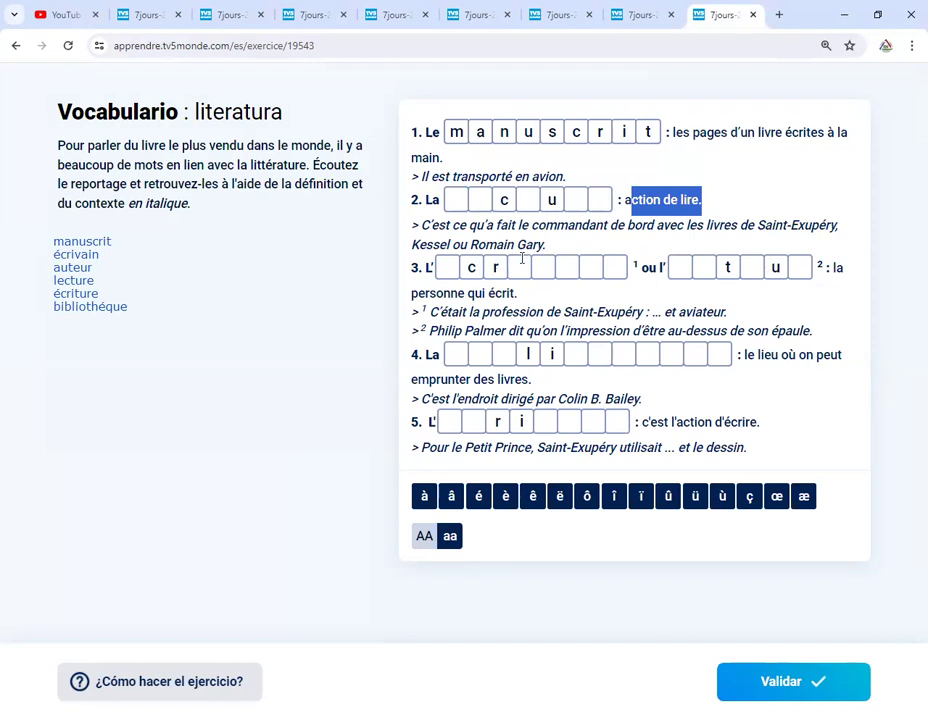
left_click_drag(545, 245, 576, 207)
left_click_drag(631, 200, 693, 200)
left_click(455, 198)
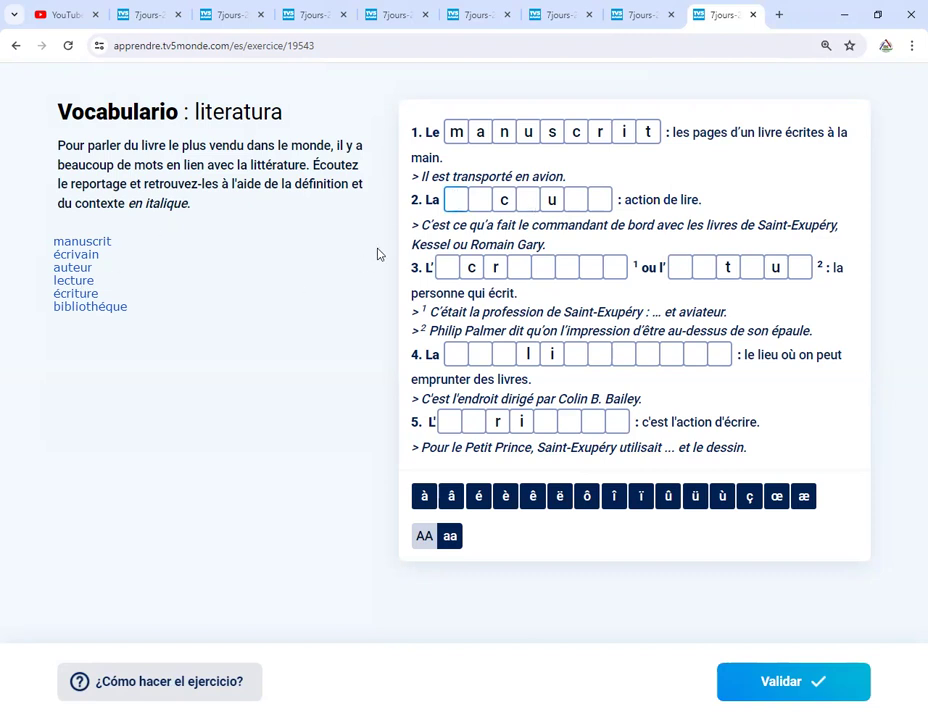
type("lec")
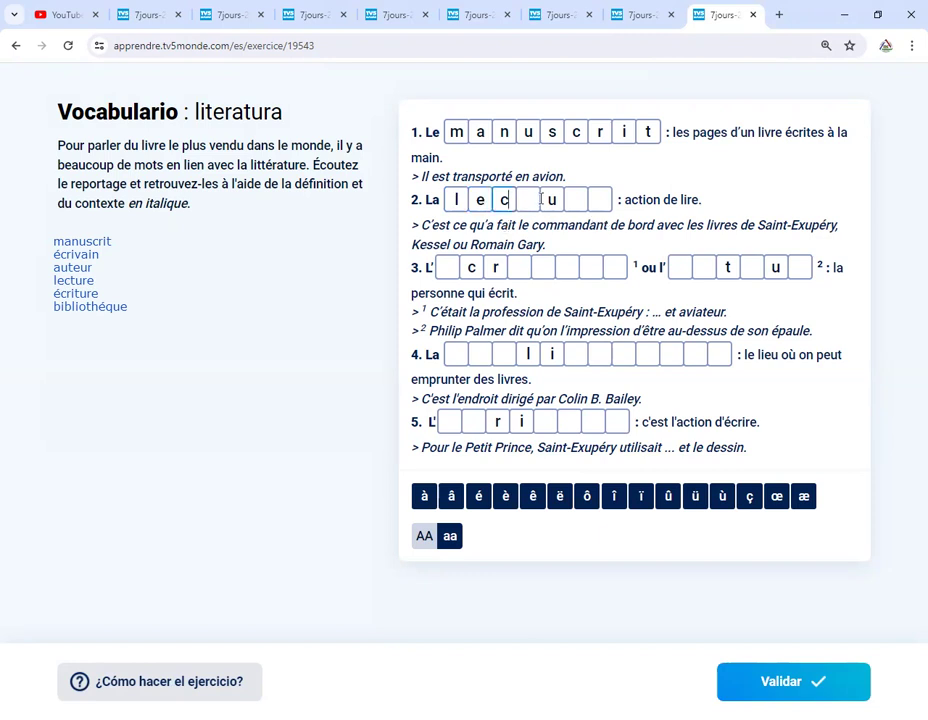
type("t")
left_click(582, 198)
type("re")
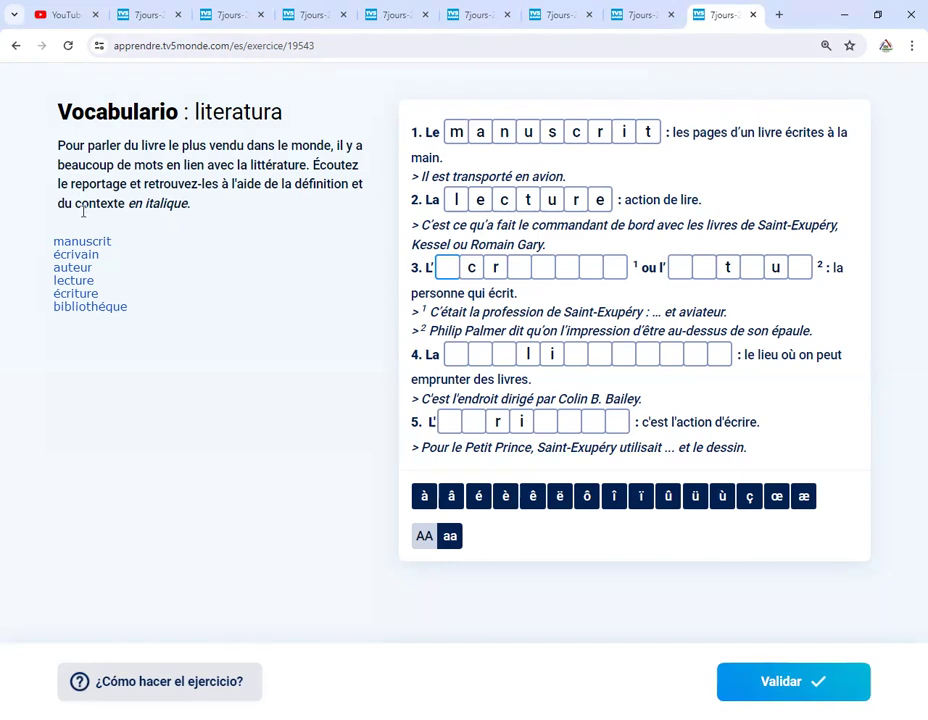
Stamp green check marks beside manuscrit and lecture in the annotated word list
left_click(110, 244)
left_click(101, 281)
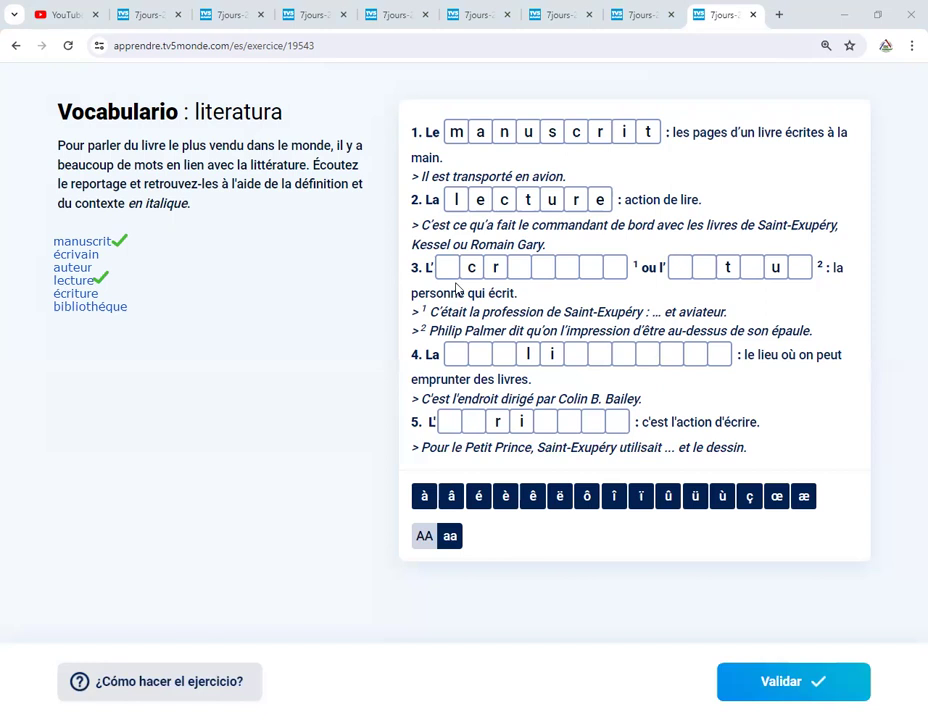
Review the third definition, "la personne qui écrit", and fill in its first answer as écrivain
left_click(451, 262)
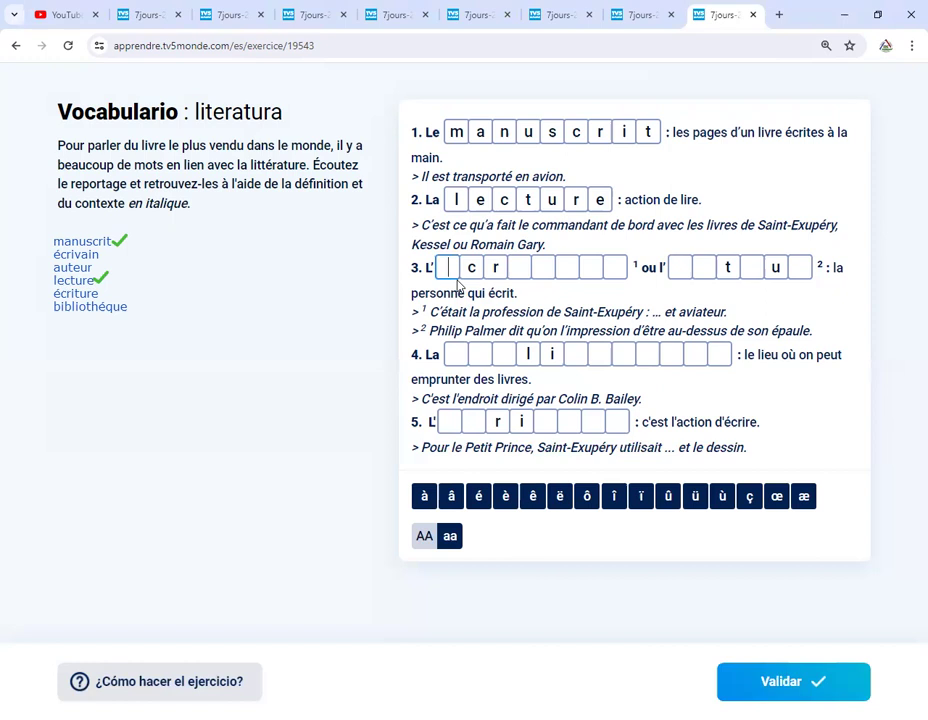
left_click_drag(418, 292, 511, 296)
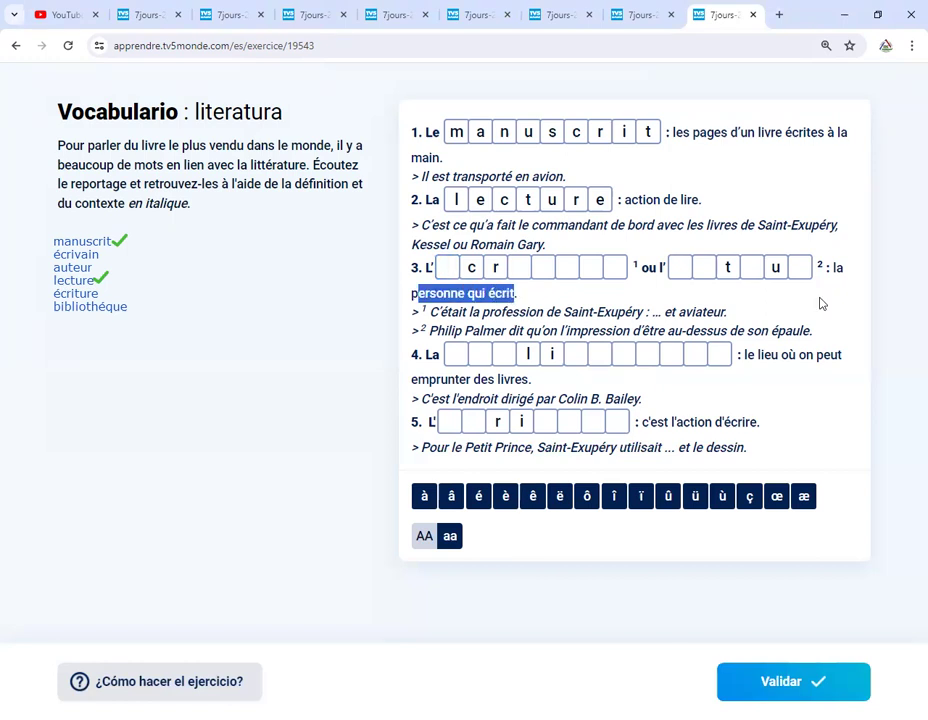
left_click(446, 262)
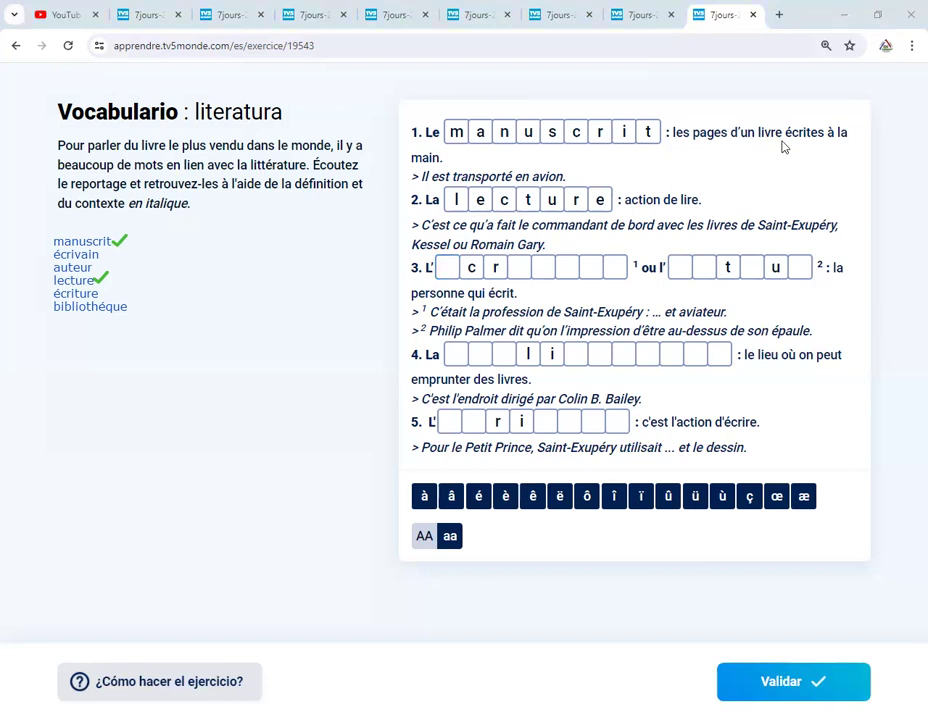
left_click(448, 267)
type("é")
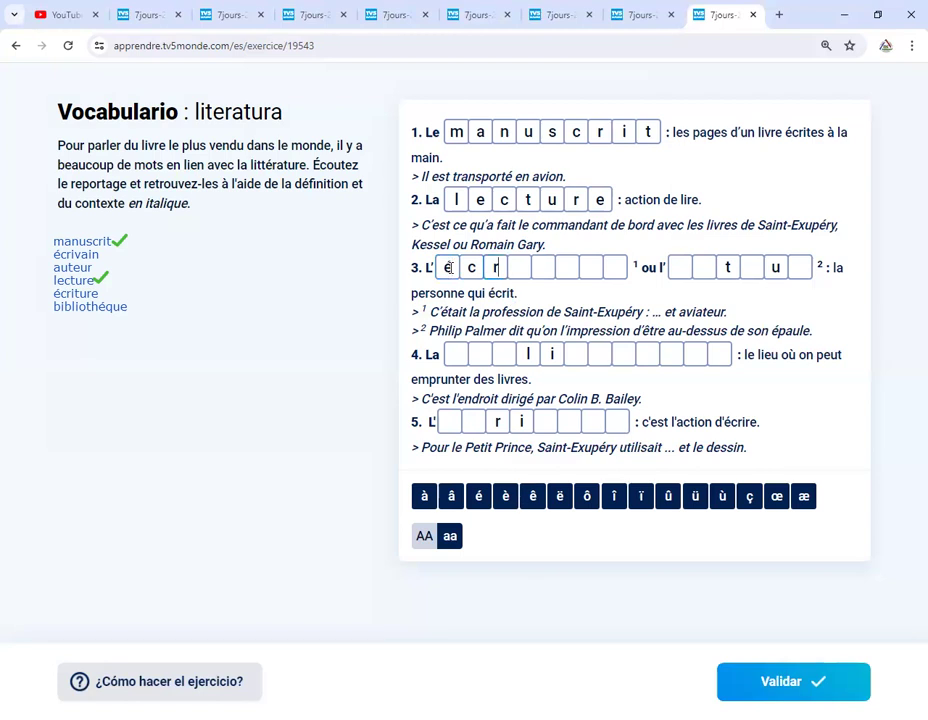
left_click(522, 268)
type("ivain")
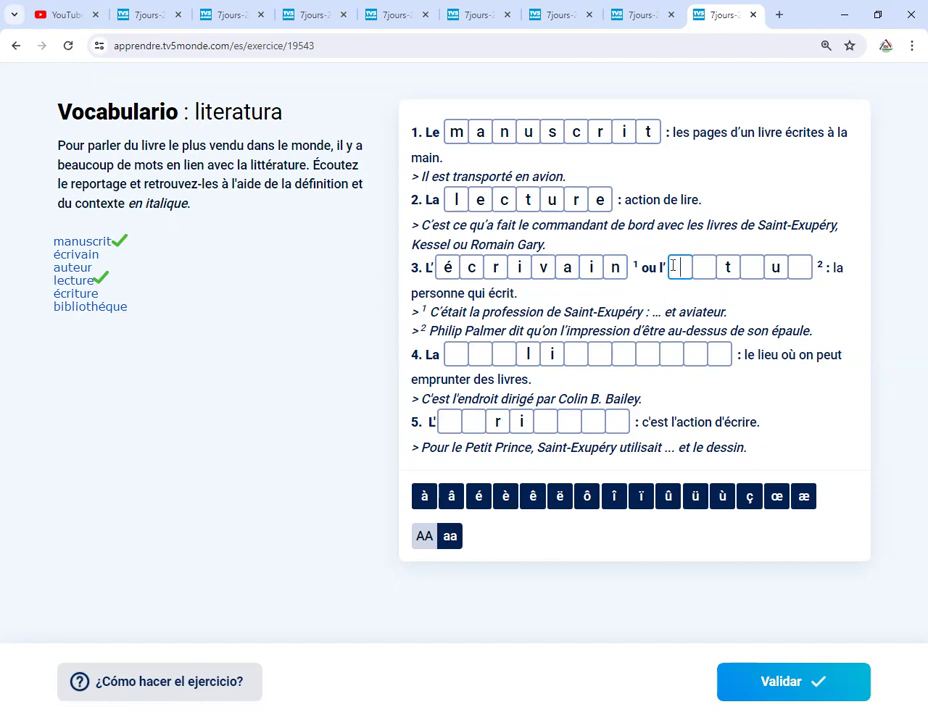
Review the third definition again and enter the letters a, u, t, e, r for its second answer
left_click_drag(825, 264, 836, 294)
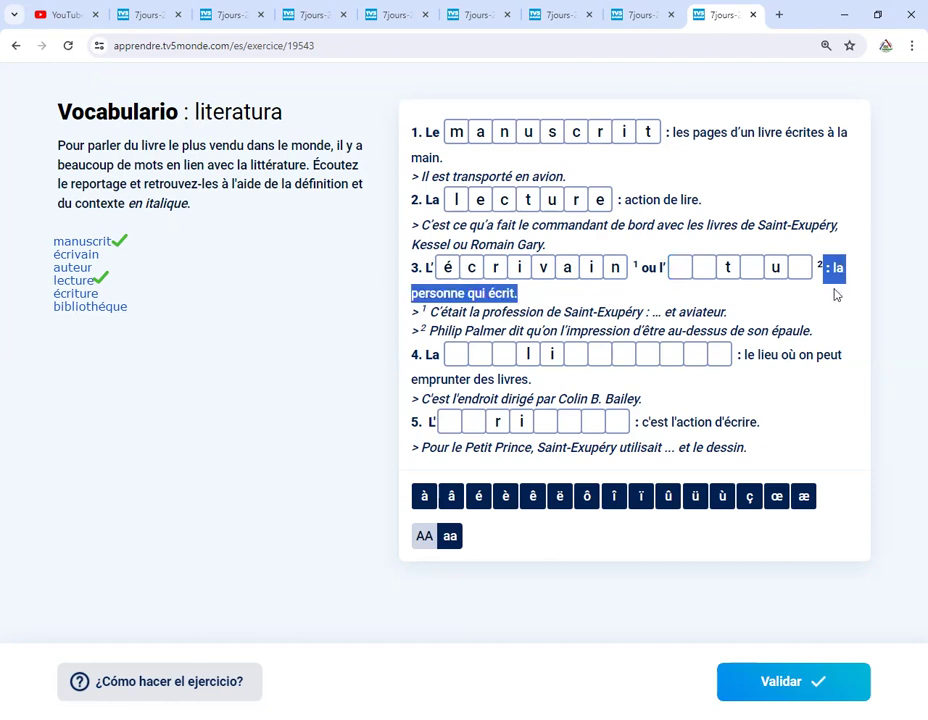
left_click(685, 267)
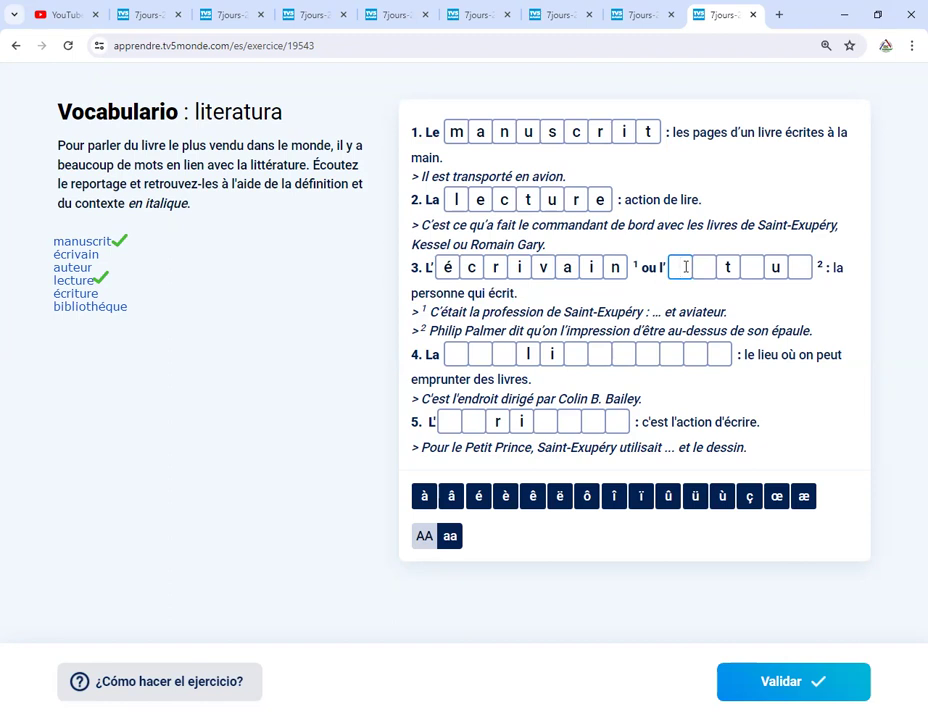
type("au")
left_click(754, 269)
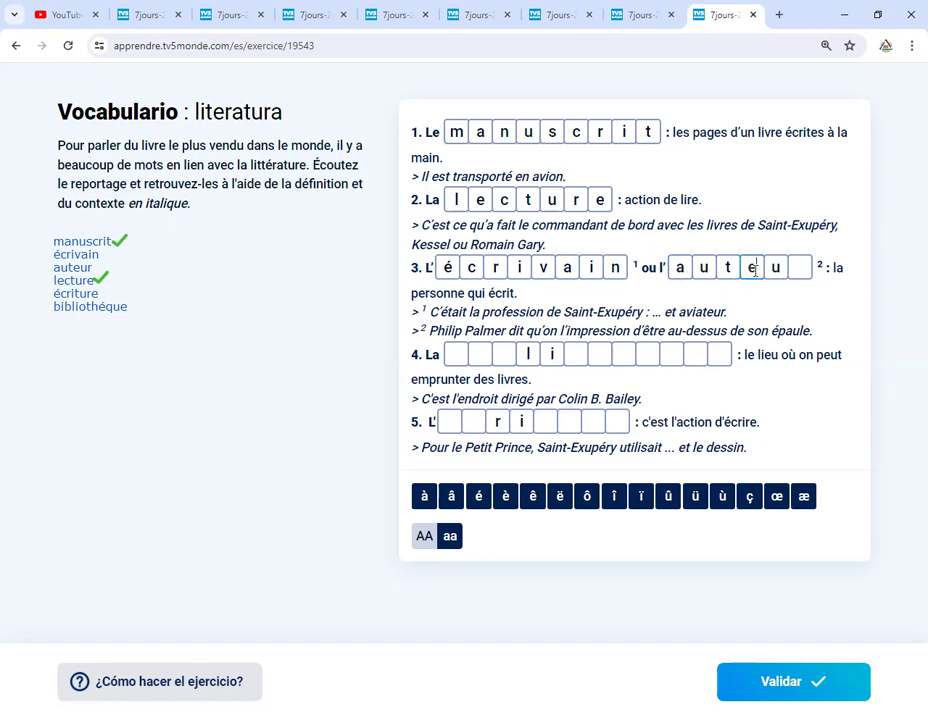
type("r")
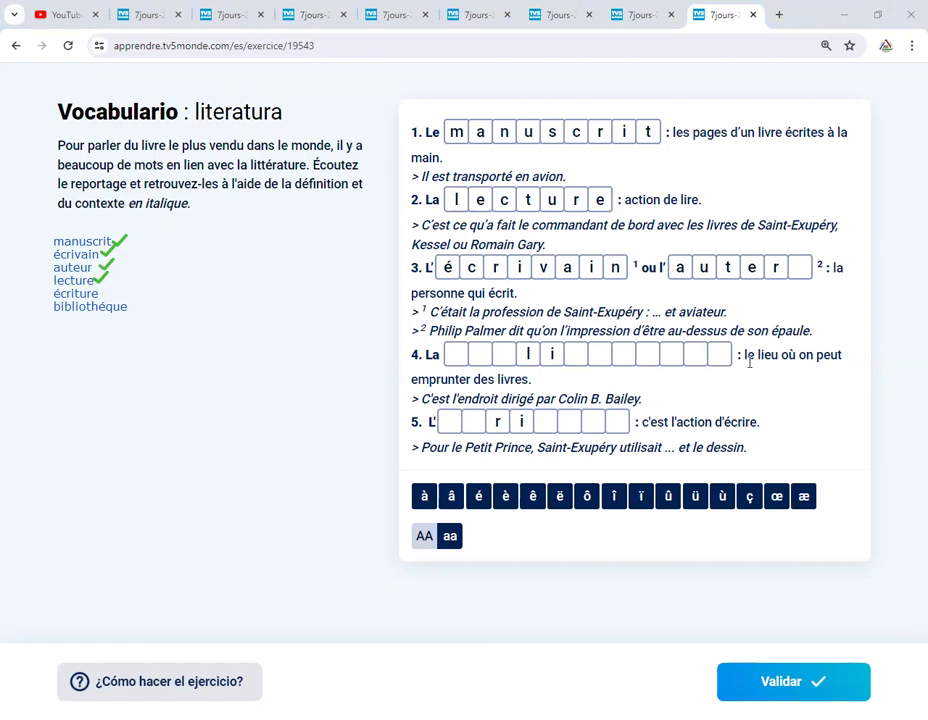
Fill in the fourth answer as bibliothéque from its definition, and check it against the context sentence below
double_click(416, 380)
left_click_drag(757, 356, 773, 358)
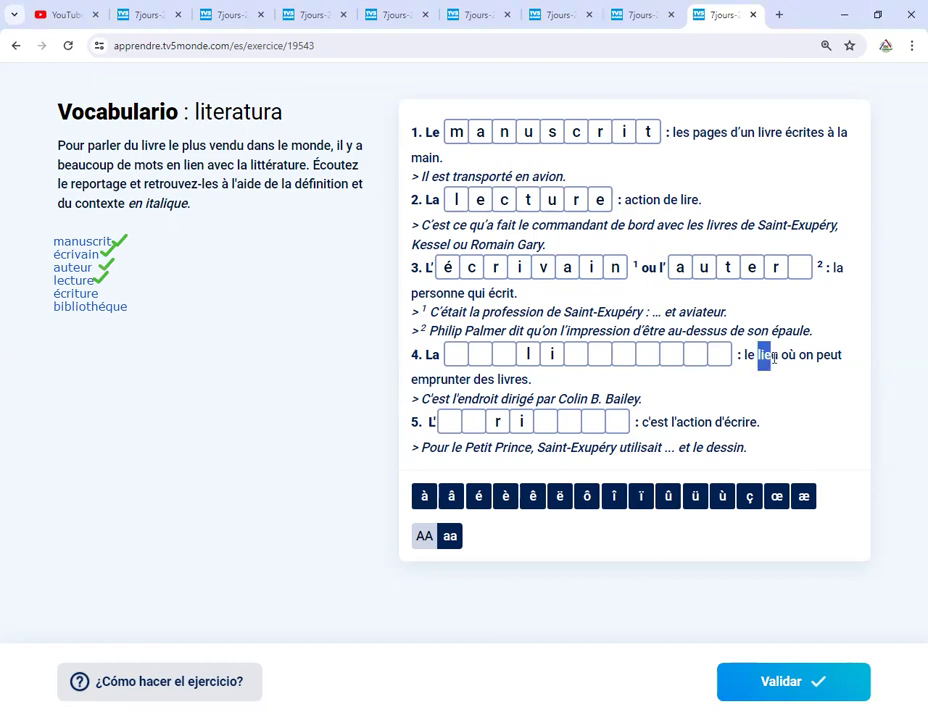
left_click(462, 355)
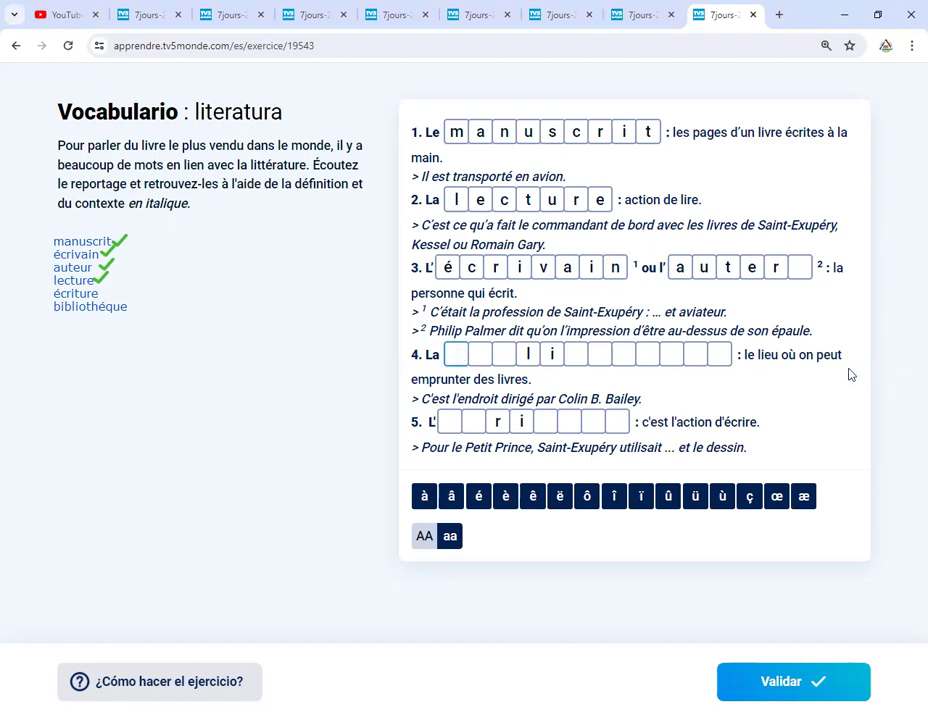
type("bi ")
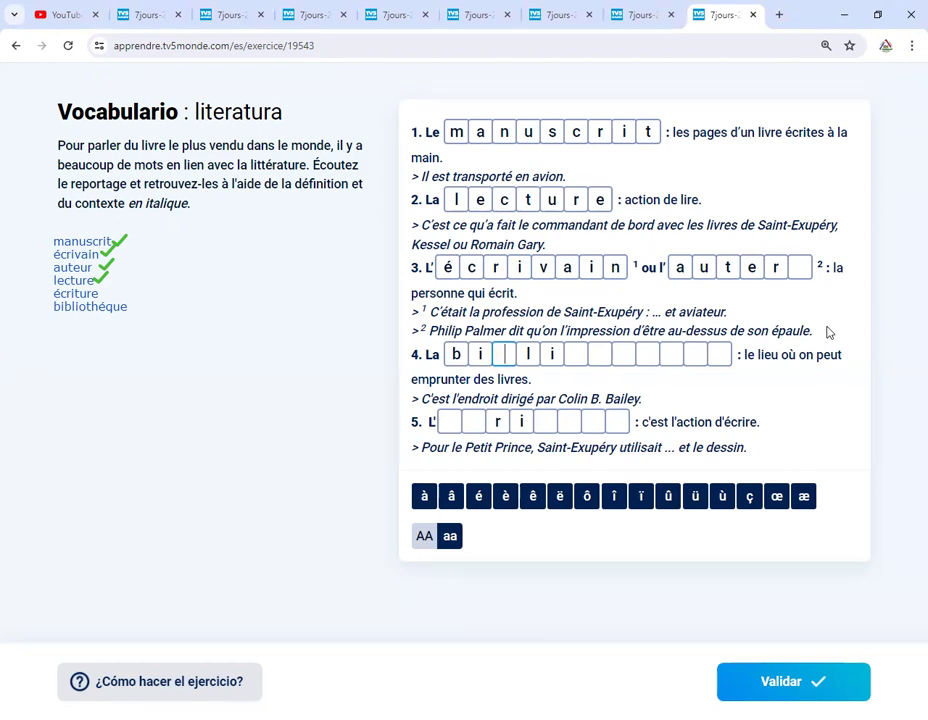
type("b")
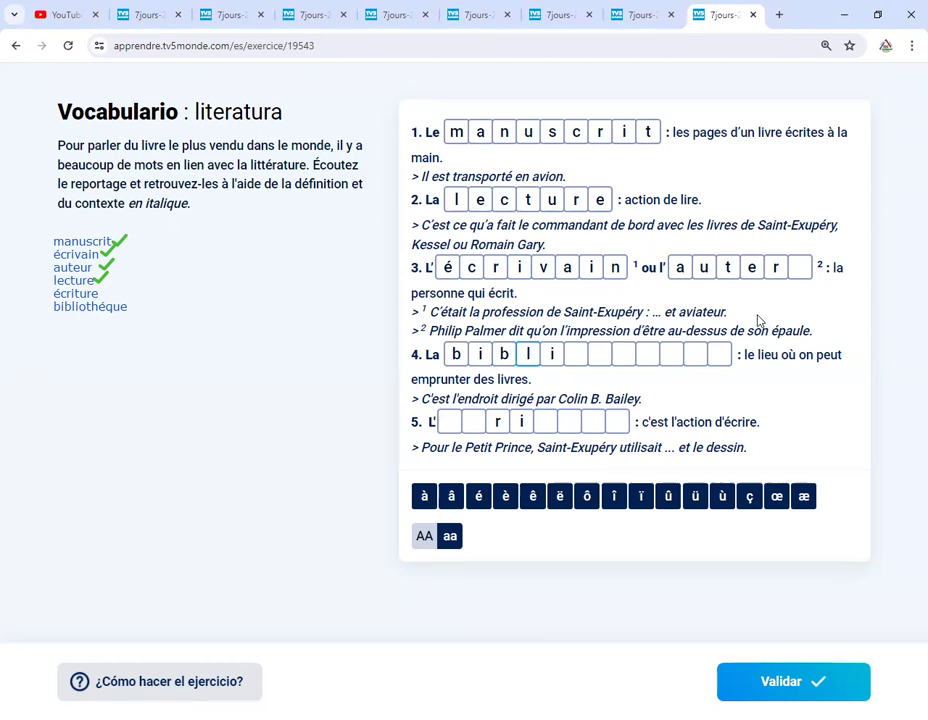
type("lio")
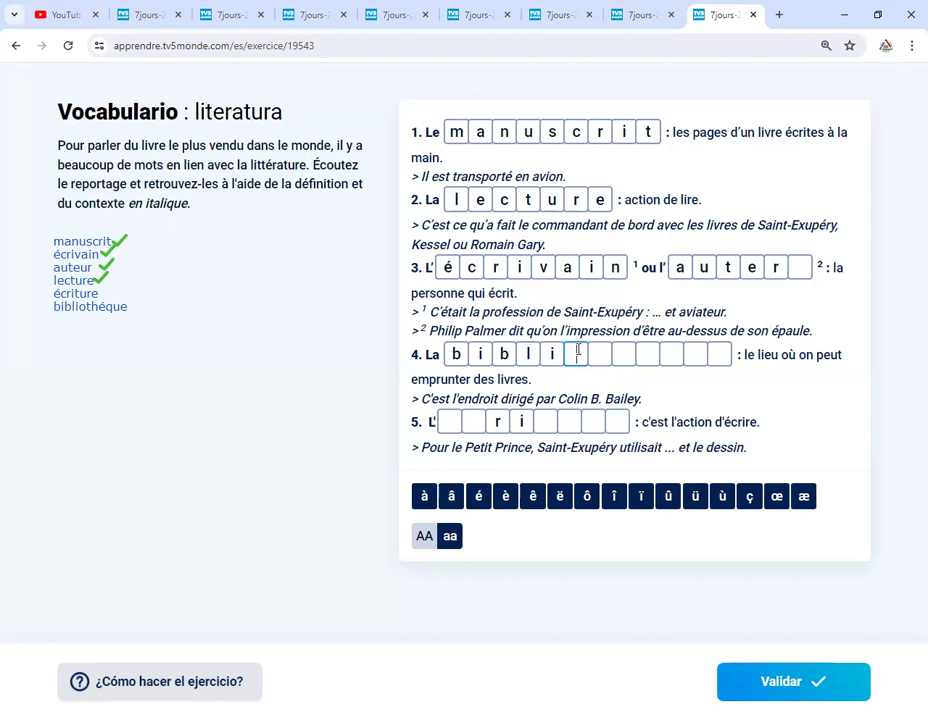
type("th")
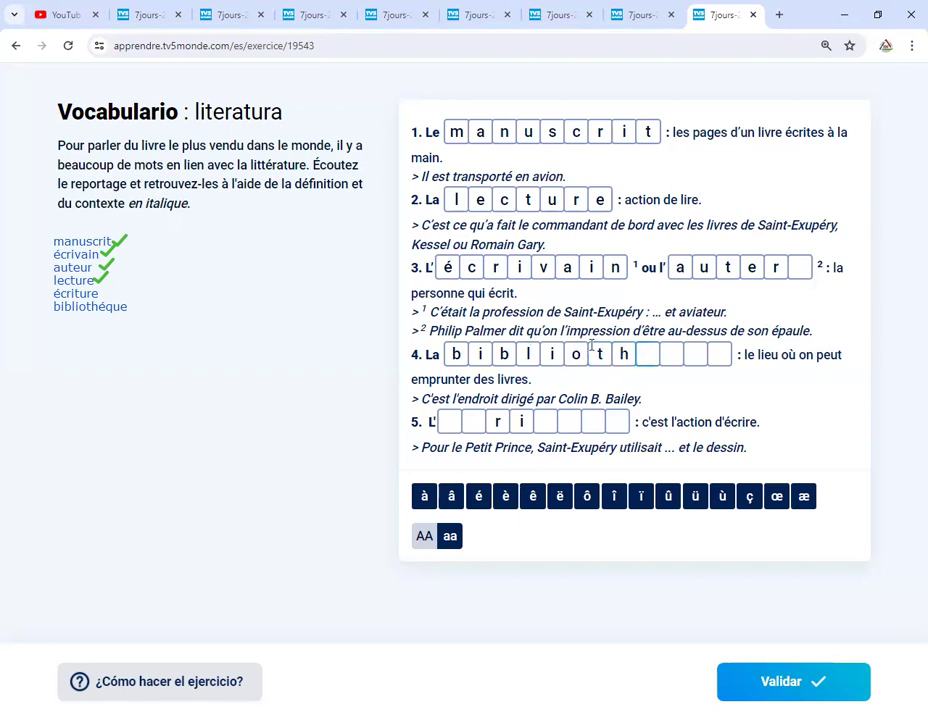
type("é")
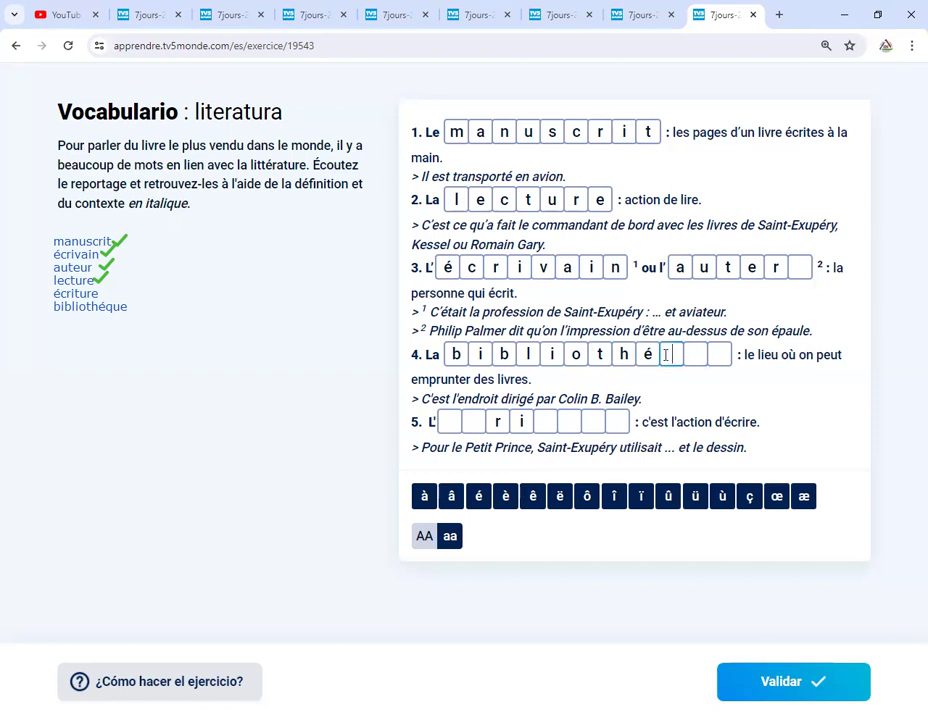
type("que")
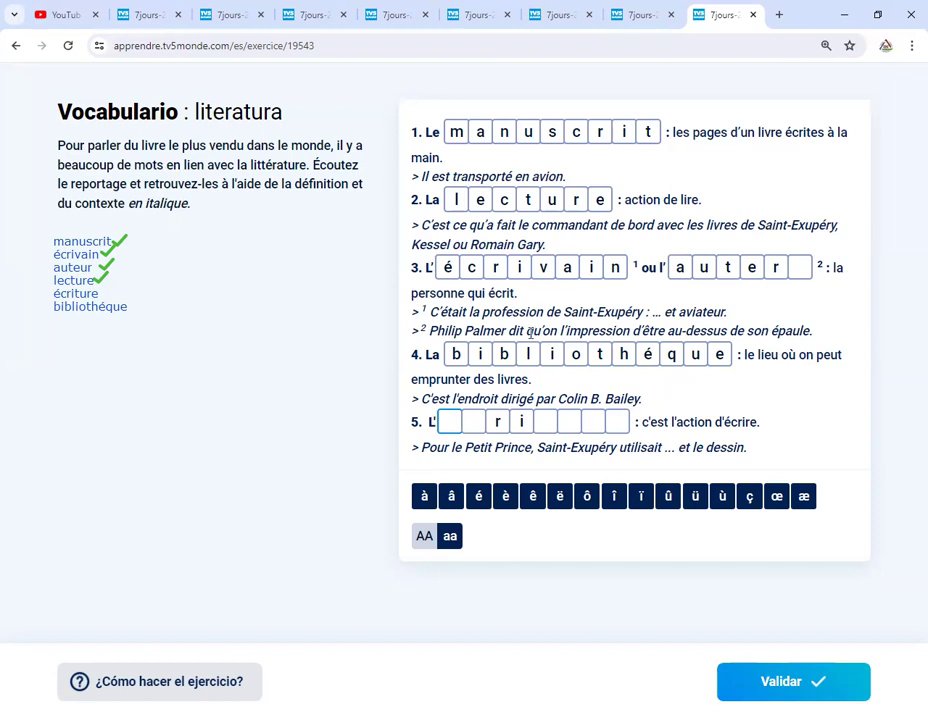
left_click_drag(428, 400, 641, 401)
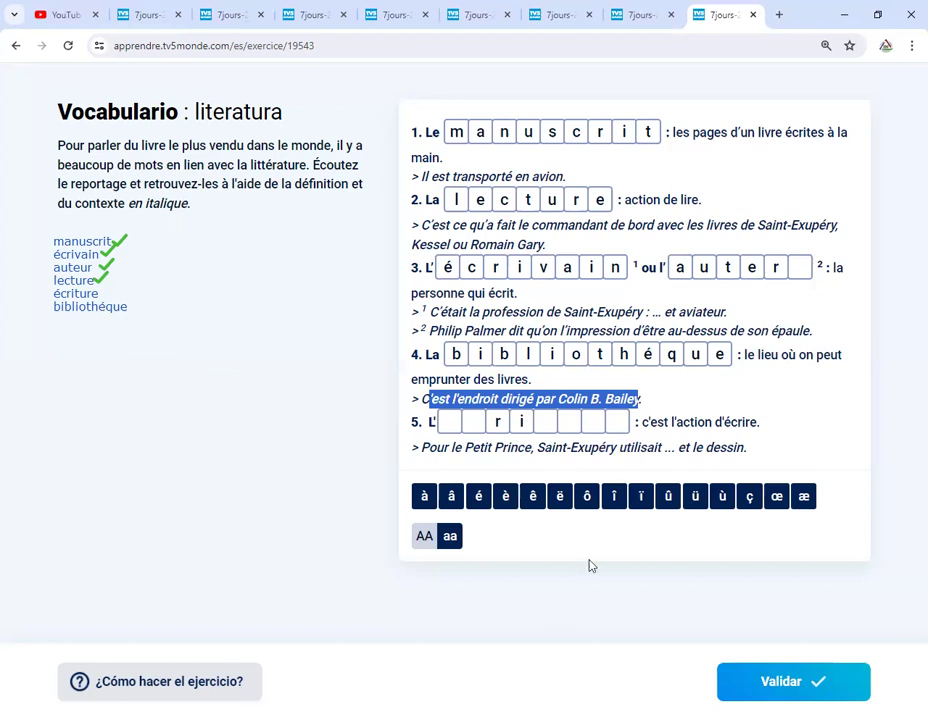
Review the fifth definition, "c'est l'action d'écrire", and fill in its answer as écriture
left_click_drag(641, 422, 767, 427)
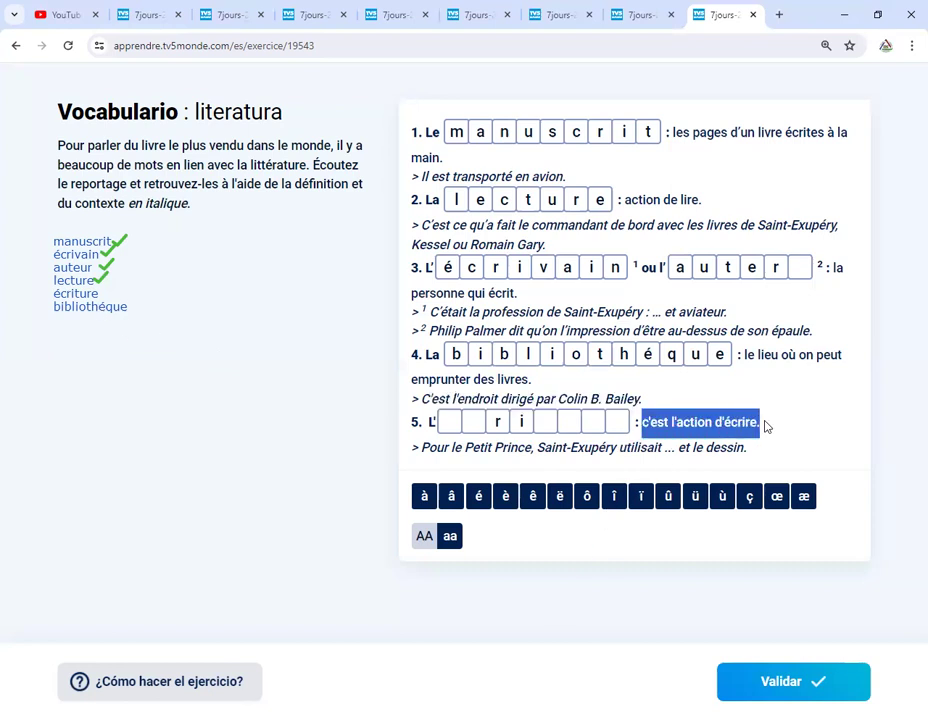
left_click(452, 421)
type("e")
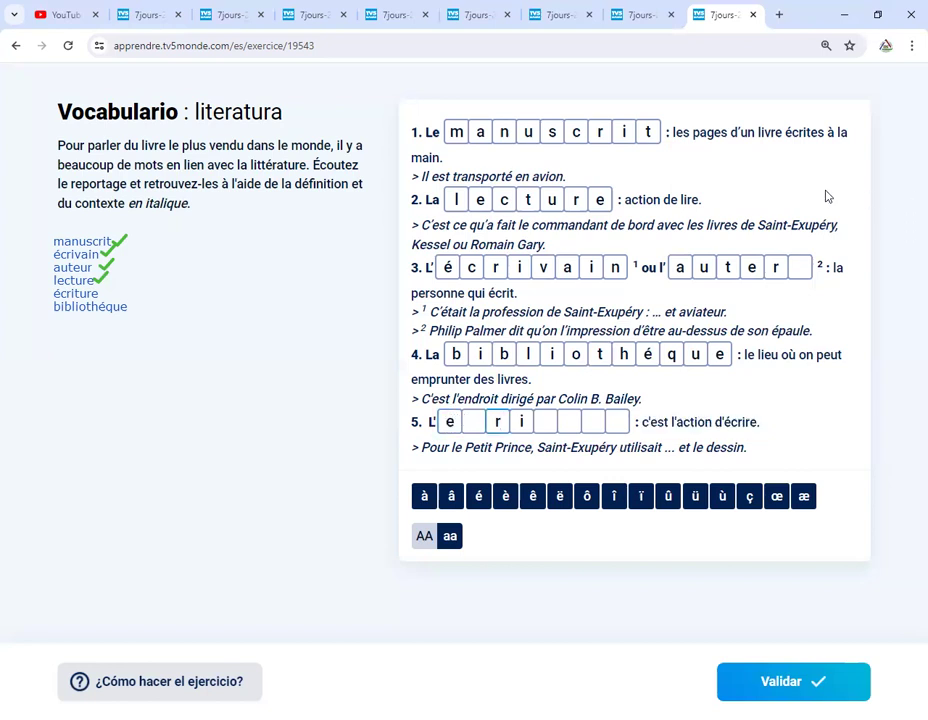
left_click(450, 422)
key("BackSpace")
type("é")
left_click(470, 420)
type("c")
left_click(547, 421)
type("ture")
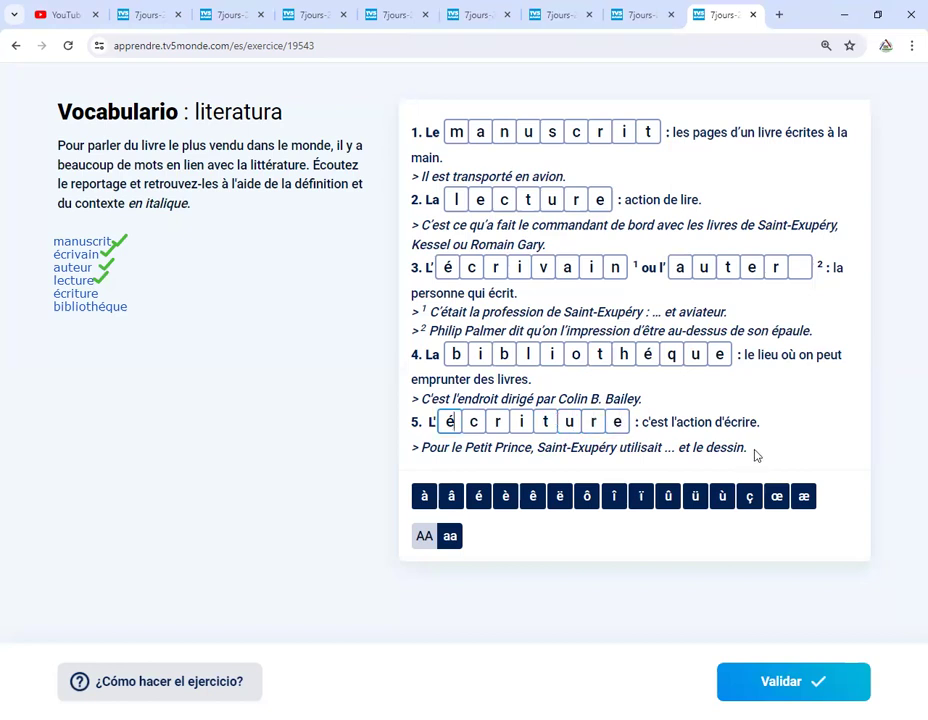
Validate the exercise, correct the second answer of item 3 to auteur, and validate again
left_click(731, 688)
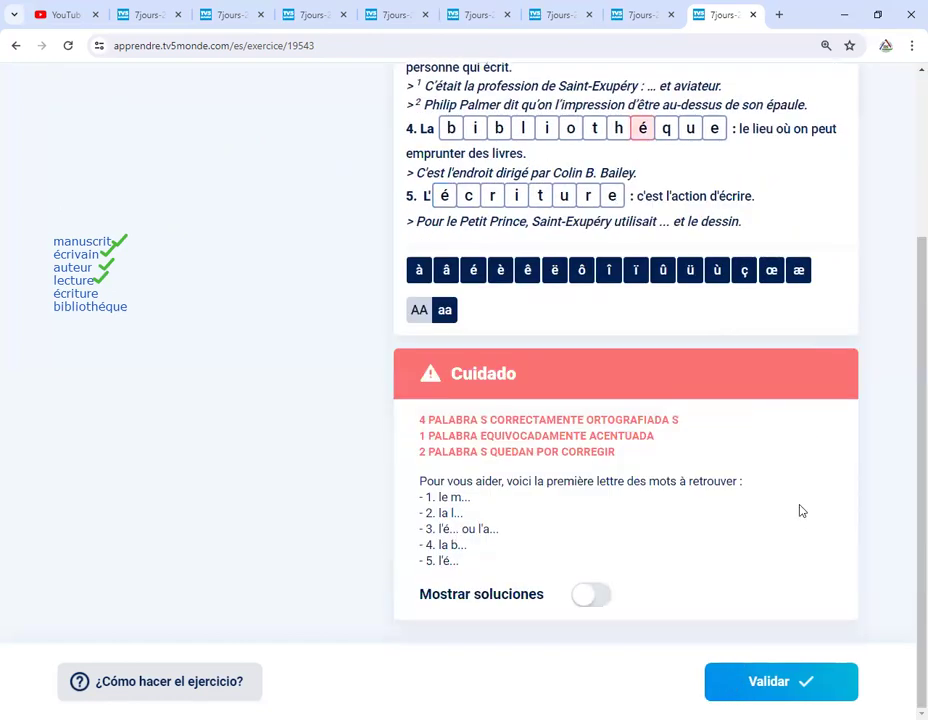
scroll(801, 510, "up", 3)
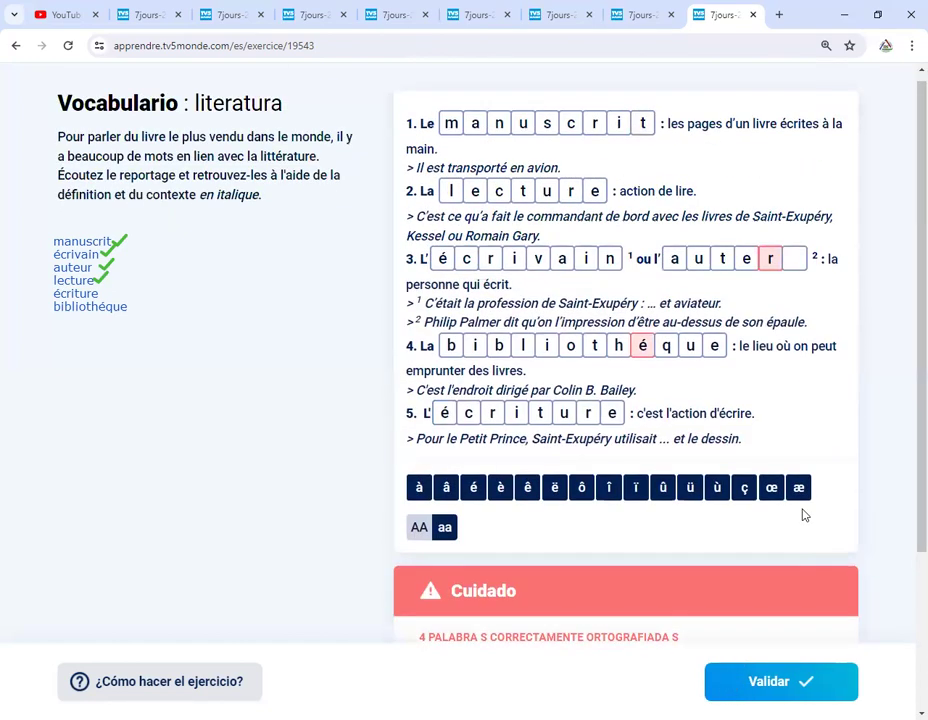
left_click(773, 260)
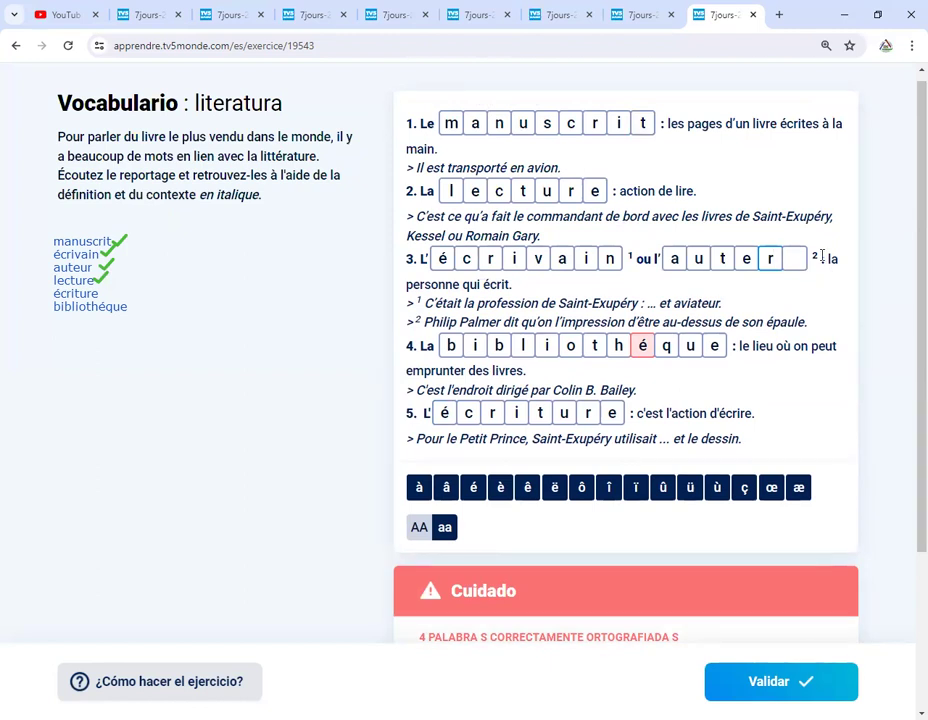
key("BackSpace")
type("ur")
left_click(648, 346)
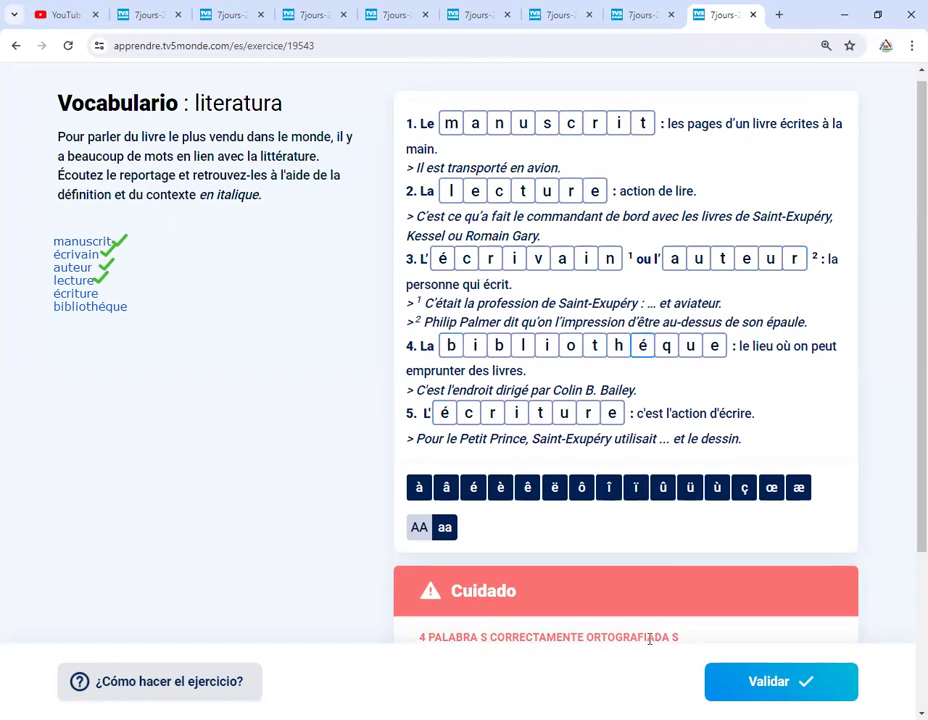
left_click(748, 694)
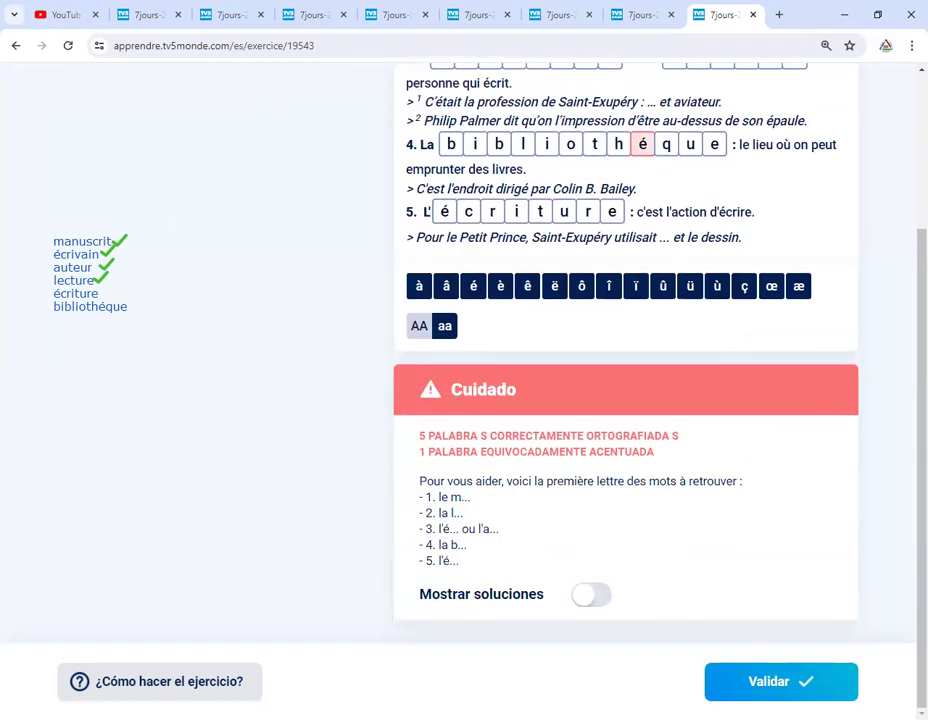
Briefly show the exercise solutions, hide them again, and review the answers against the feedback
left_click(589, 600)
left_click(593, 603)
scroll(721, 271, "up", 3)
scroll(721, 268, "down", 3)
scroll(720, 269, "up", 2)
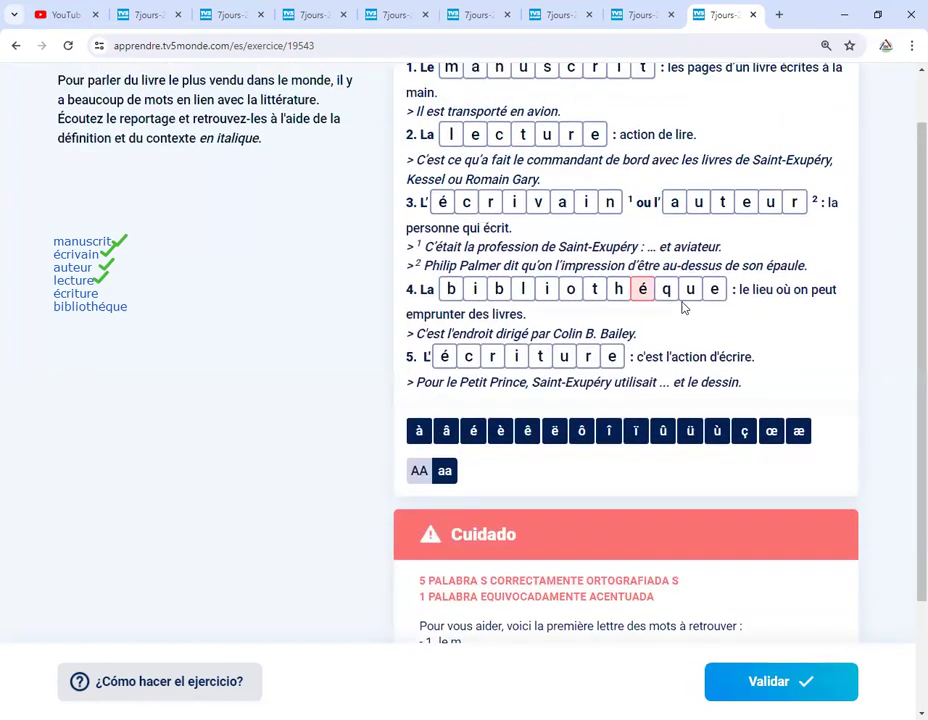
Try to fix the accent in bibliothéque by re-entering é from the provided accented characters and revalidating
left_click(643, 289)
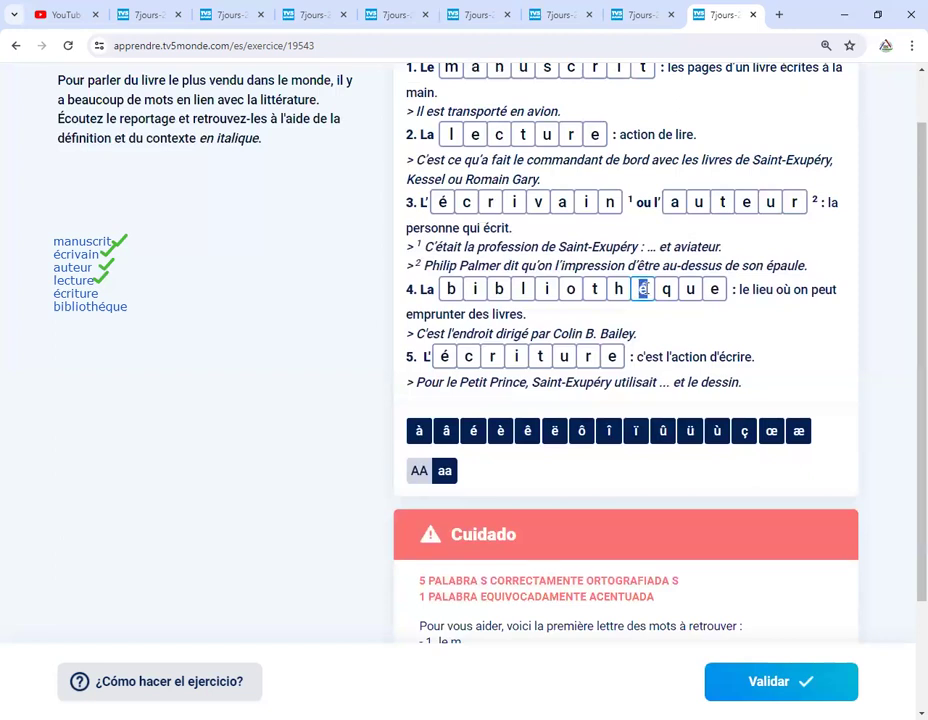
left_click(475, 430)
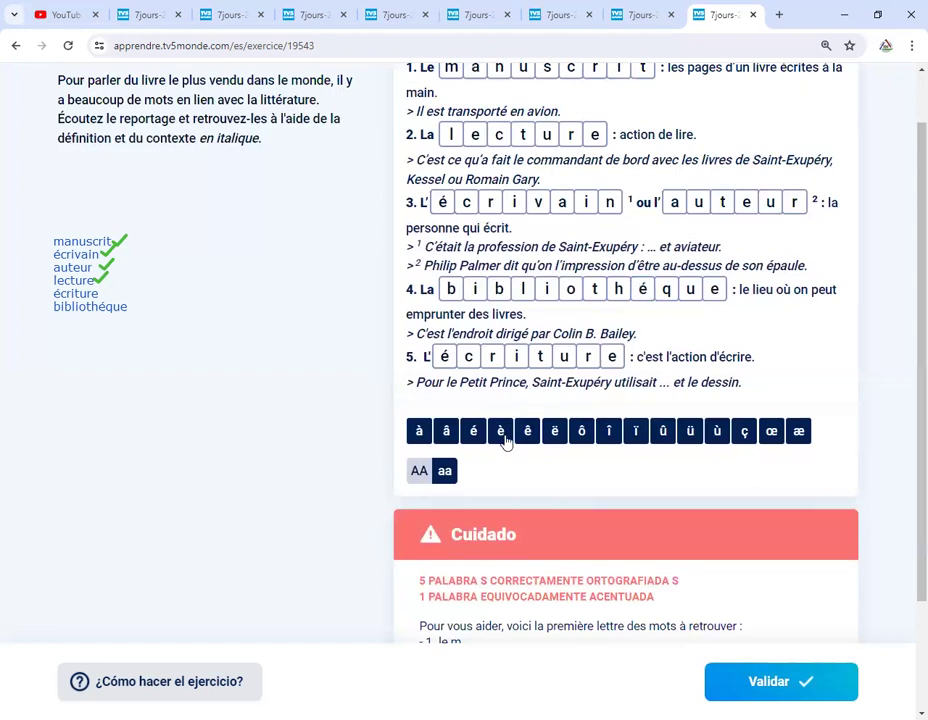
left_click(790, 683)
scroll(777, 495, "up", 3)
left_click(643, 354)
left_click(470, 497)
left_click(822, 692)
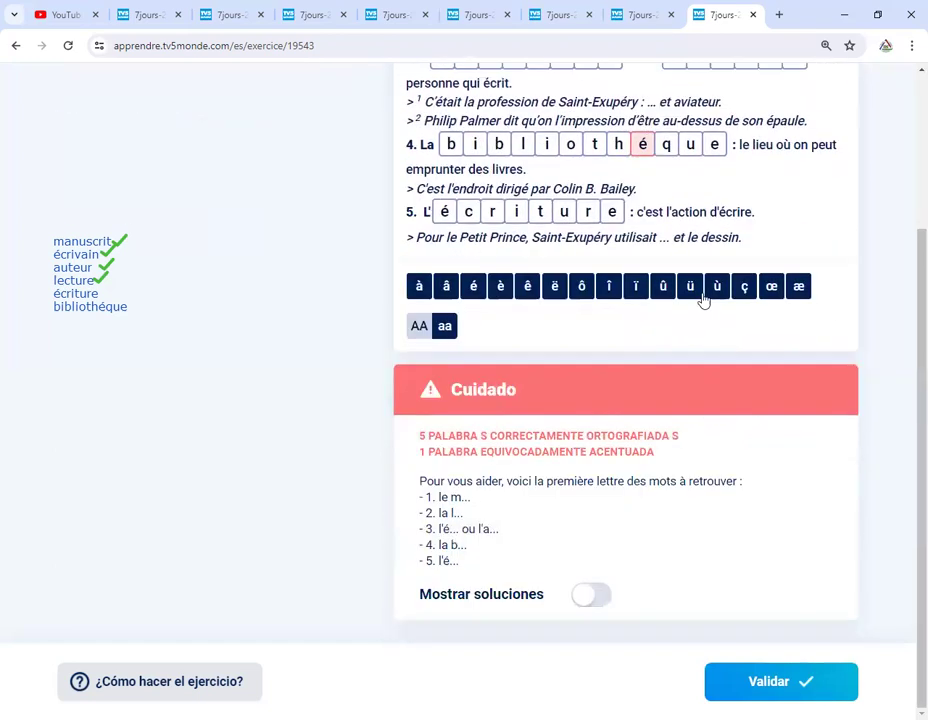
Delete the accented letter in bibliothéque, insert é once more, and validate the exercise again
scroll(700, 302, "up", 1)
left_click(643, 289)
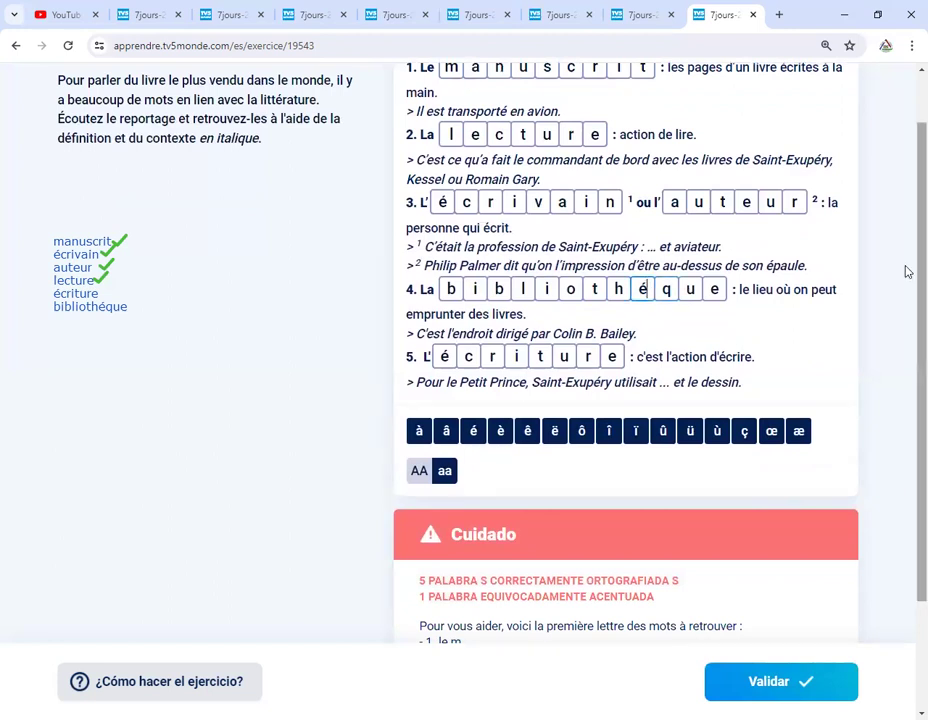
key("BackSpace")
left_click(473, 430)
left_click(735, 680)
scroll(736, 484, "up", 1)
scroll(736, 484, "up", 1)
left_click(643, 289)
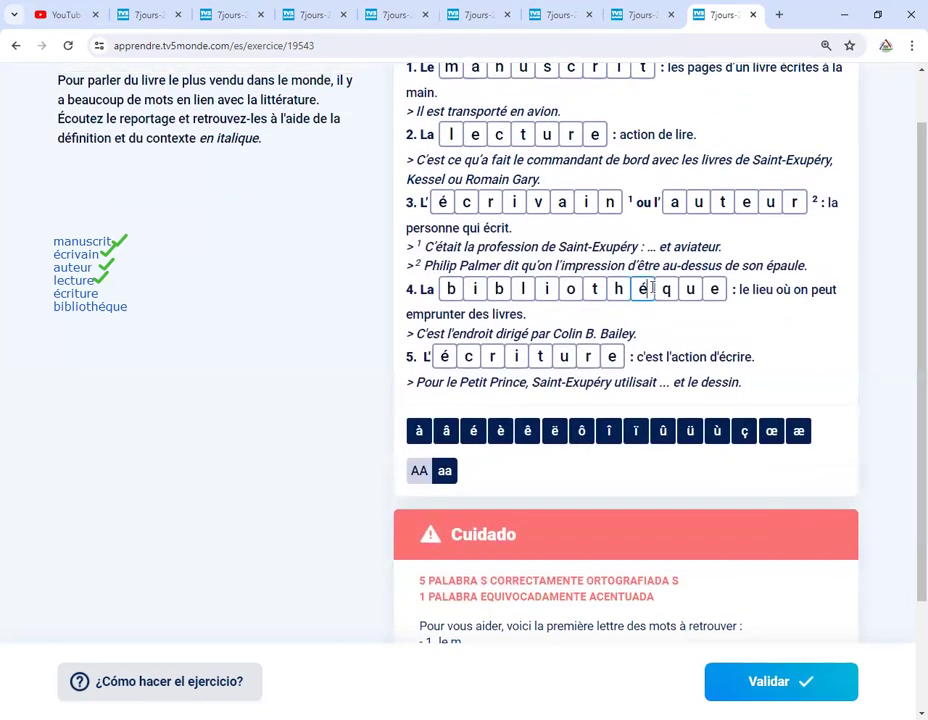
scroll(780, 387, "up", 1)
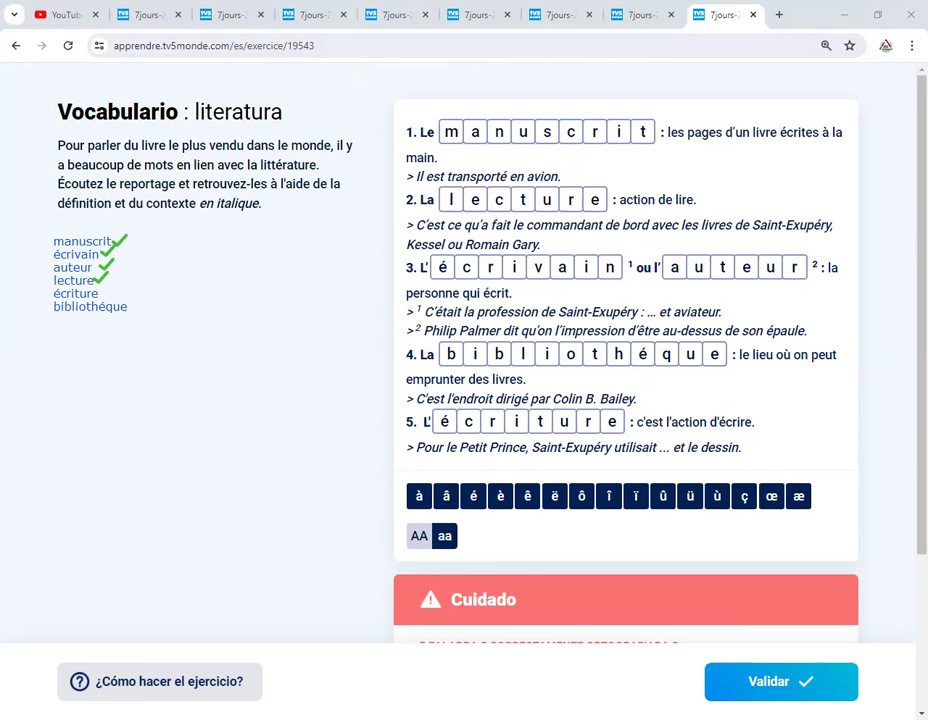
Switch to the Le Petit Prince PDF in Adobe Acrobat Reader and examine the Chapitre 1 text and the following gap-fill exercise
key("alt+Tab")
scroll(491, 407, "down", 15)
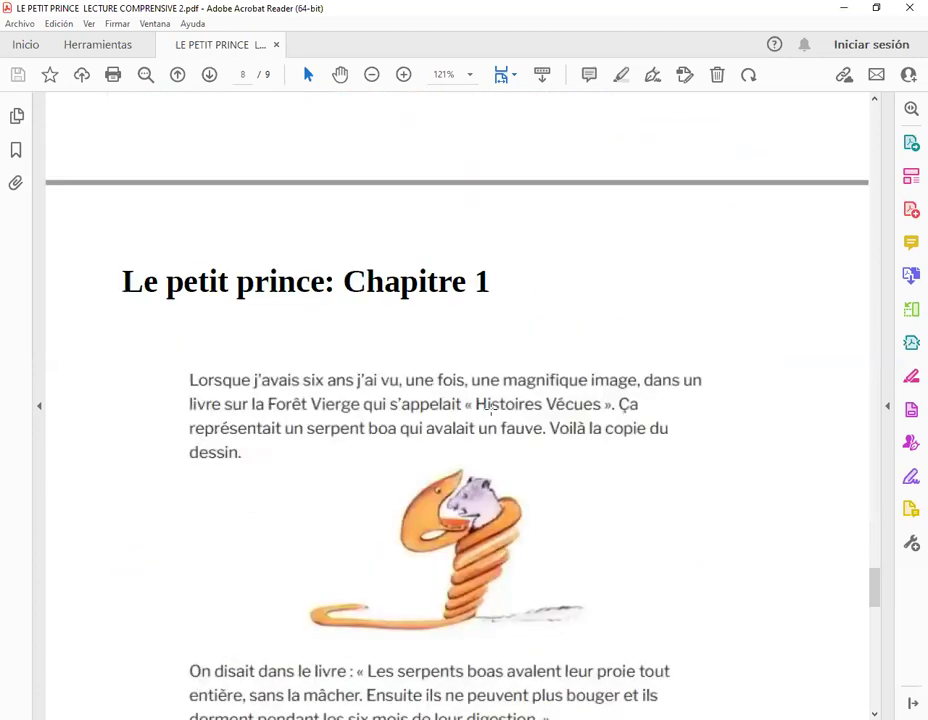
scroll(490, 408, "down", 3)
scroll(489, 409, "up", 1)
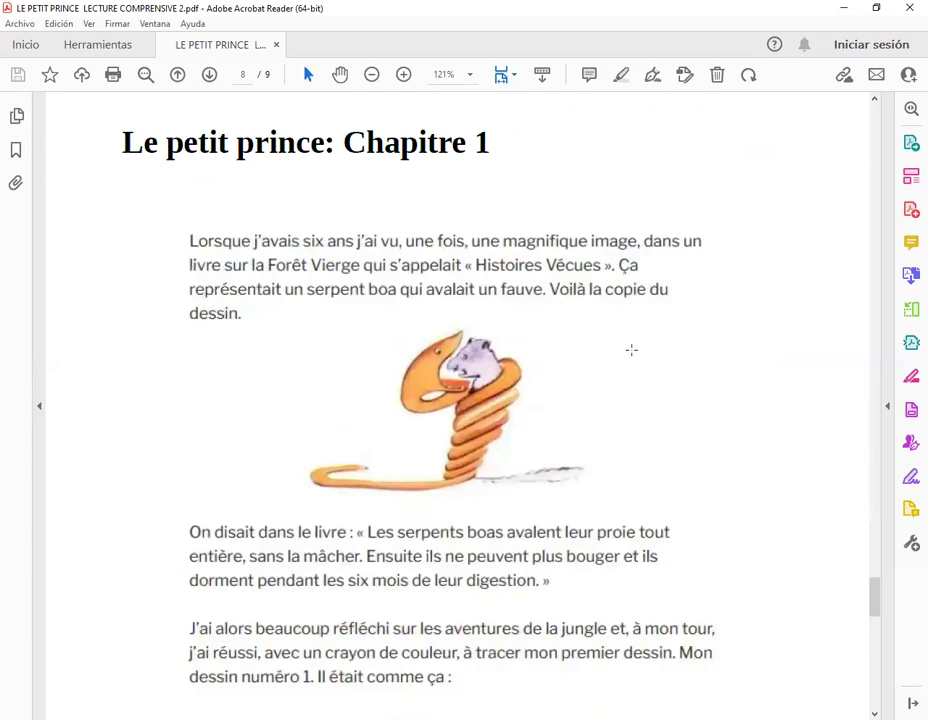
scroll(631, 352, "down", 20)
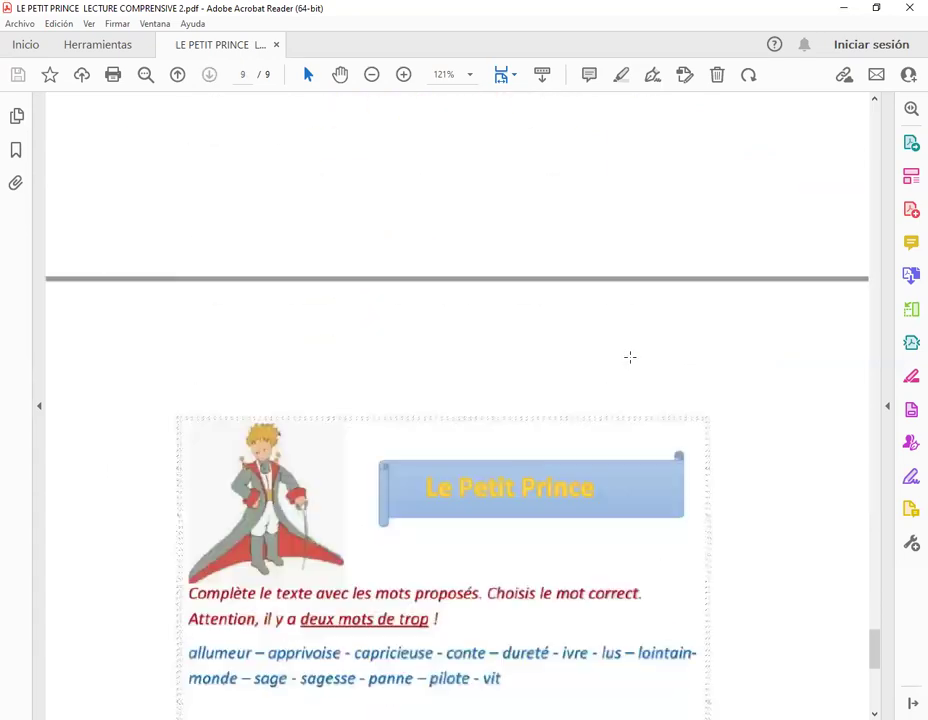
scroll(630, 358, "up", 10)
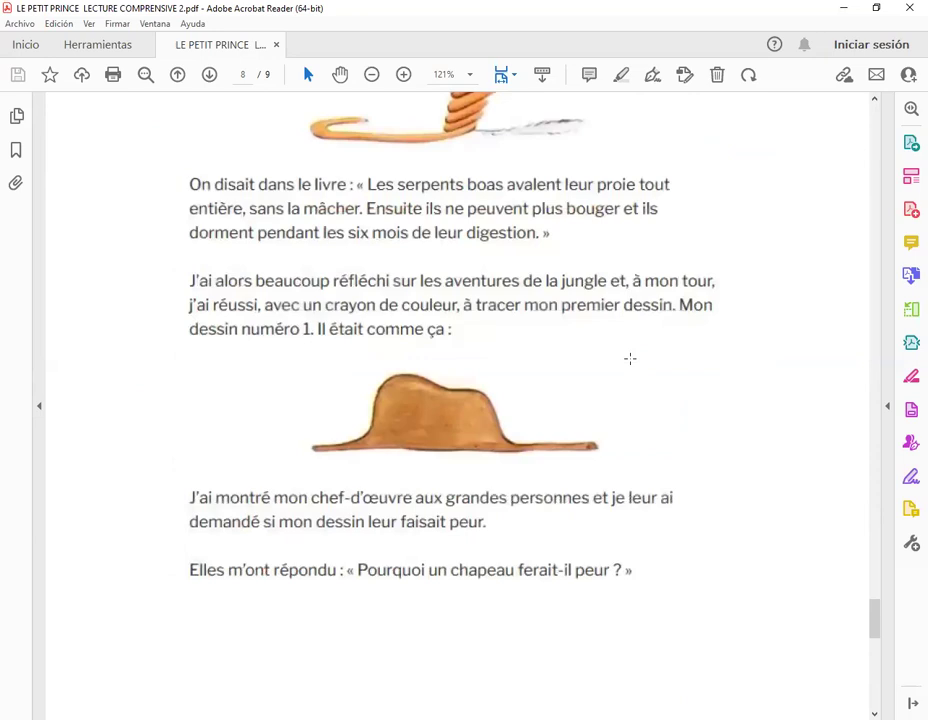
scroll(630, 358, "up", 4)
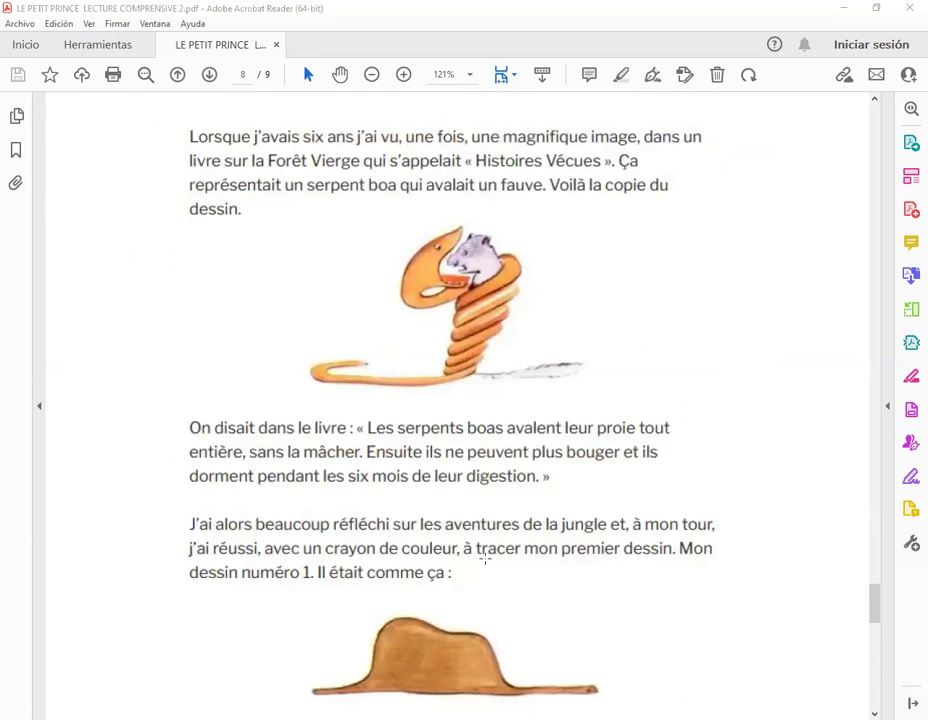
left_click(186, 137)
left_click(186, 176)
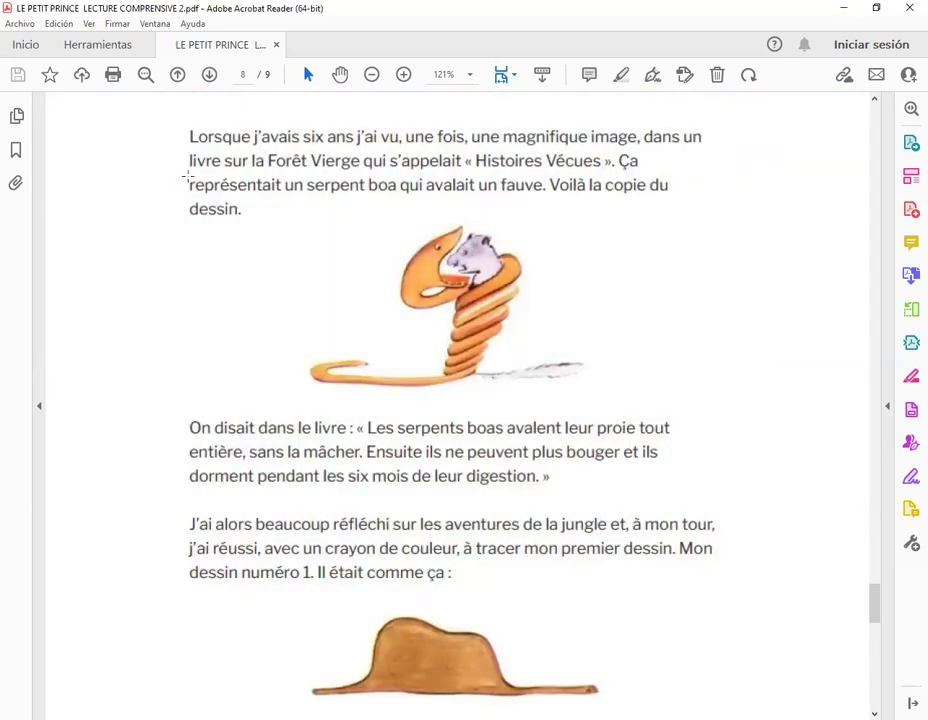